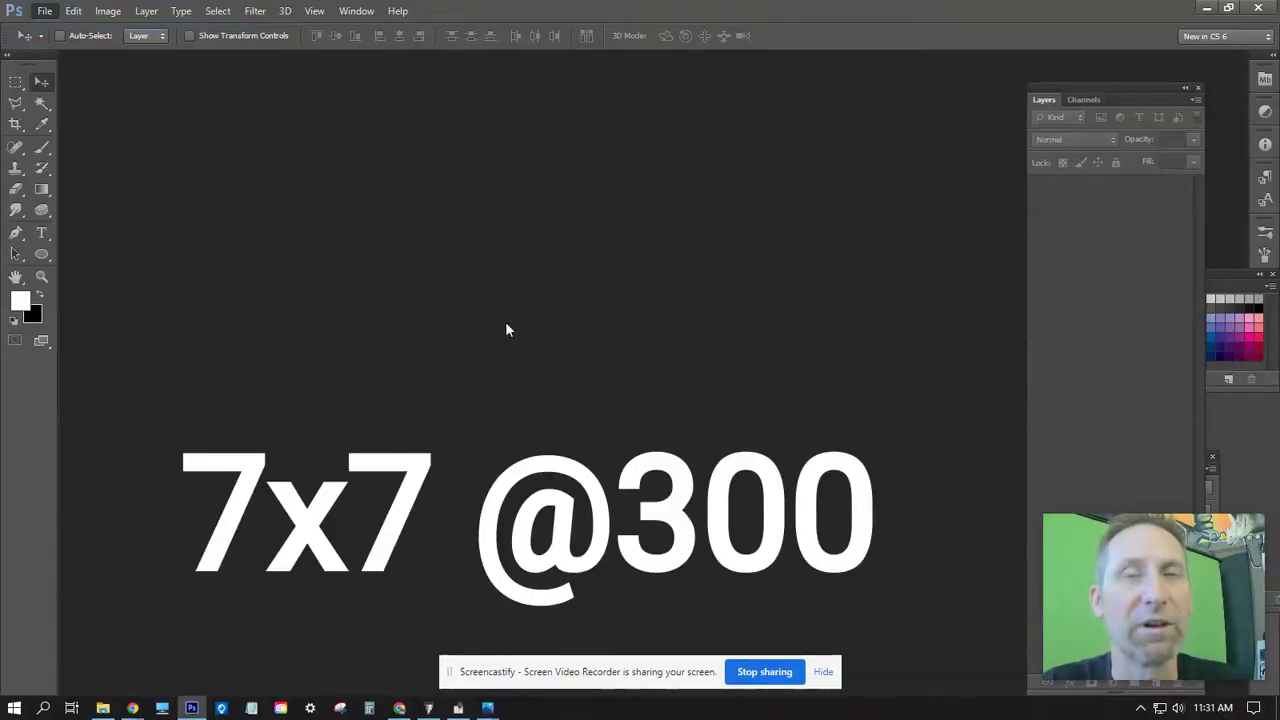
# - Create a new white document measuring 7 x 7 inches at a resolution of 300
pyautogui.click(676, 245)
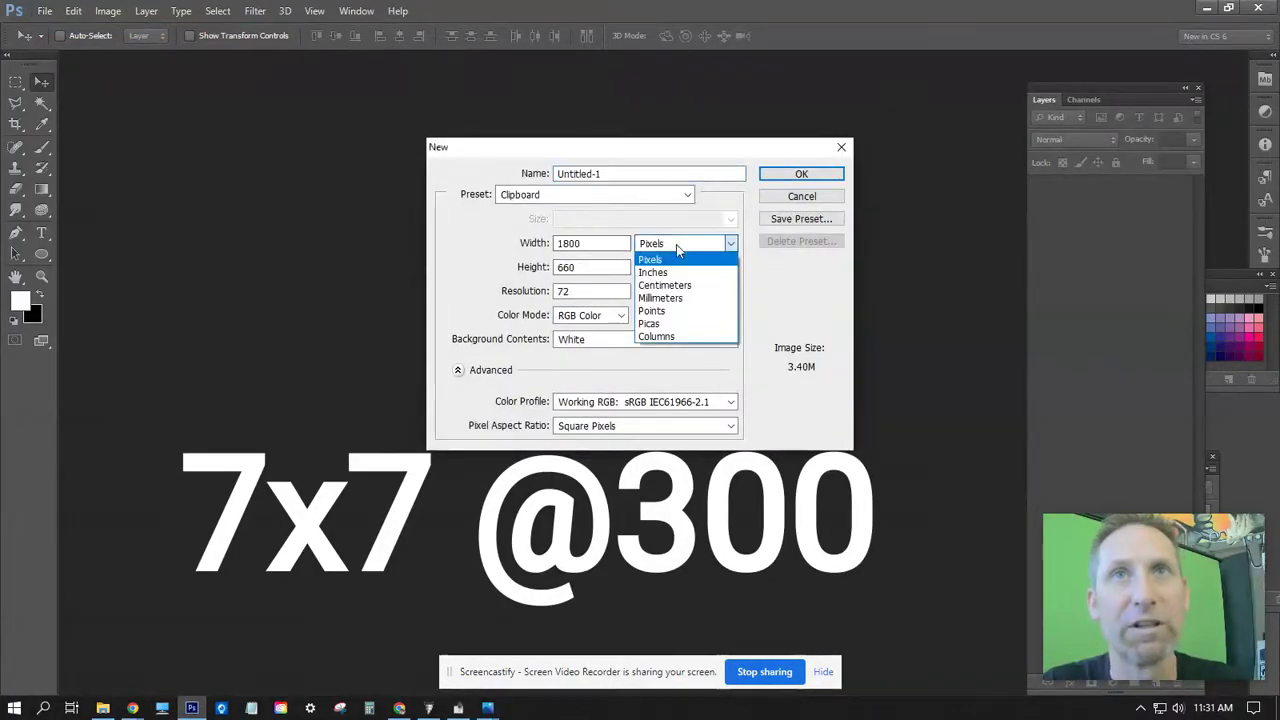
pyautogui.click(668, 258)
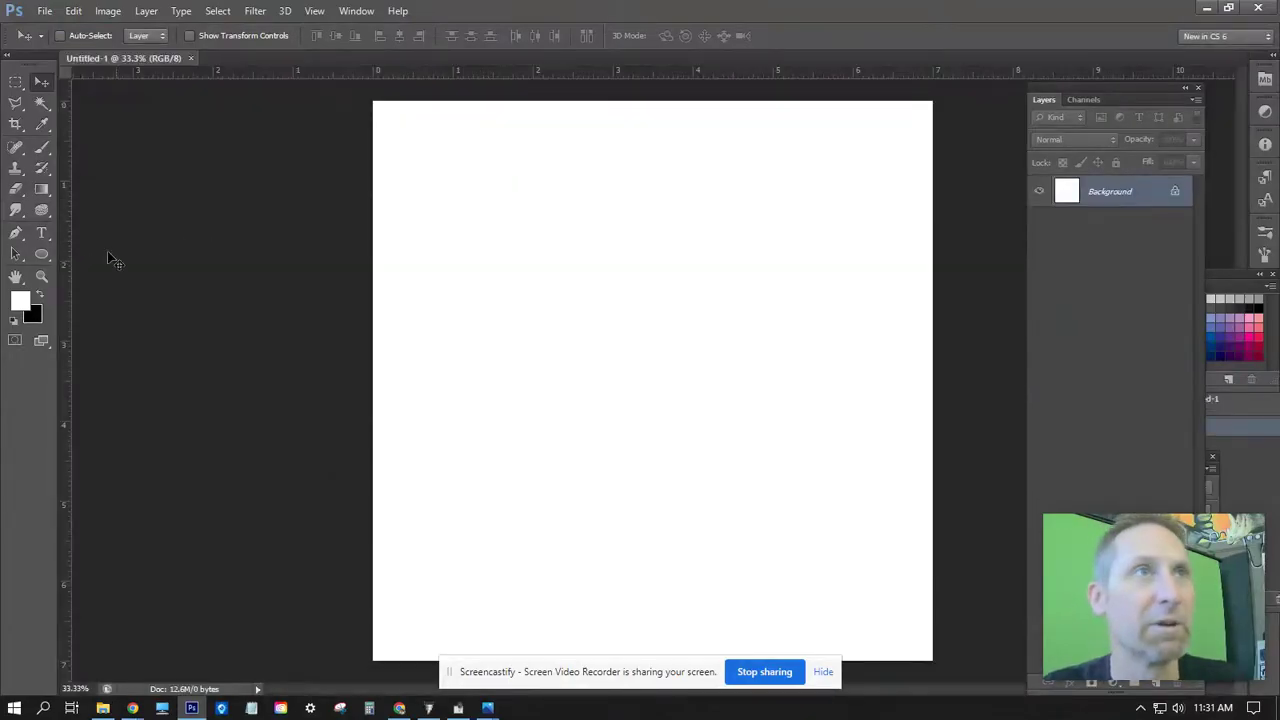
# - Draw a magenta circle about 411 px wide near the canvas's left edge with the Ellipse tool and remove its stroke
pyautogui.click(41, 255)
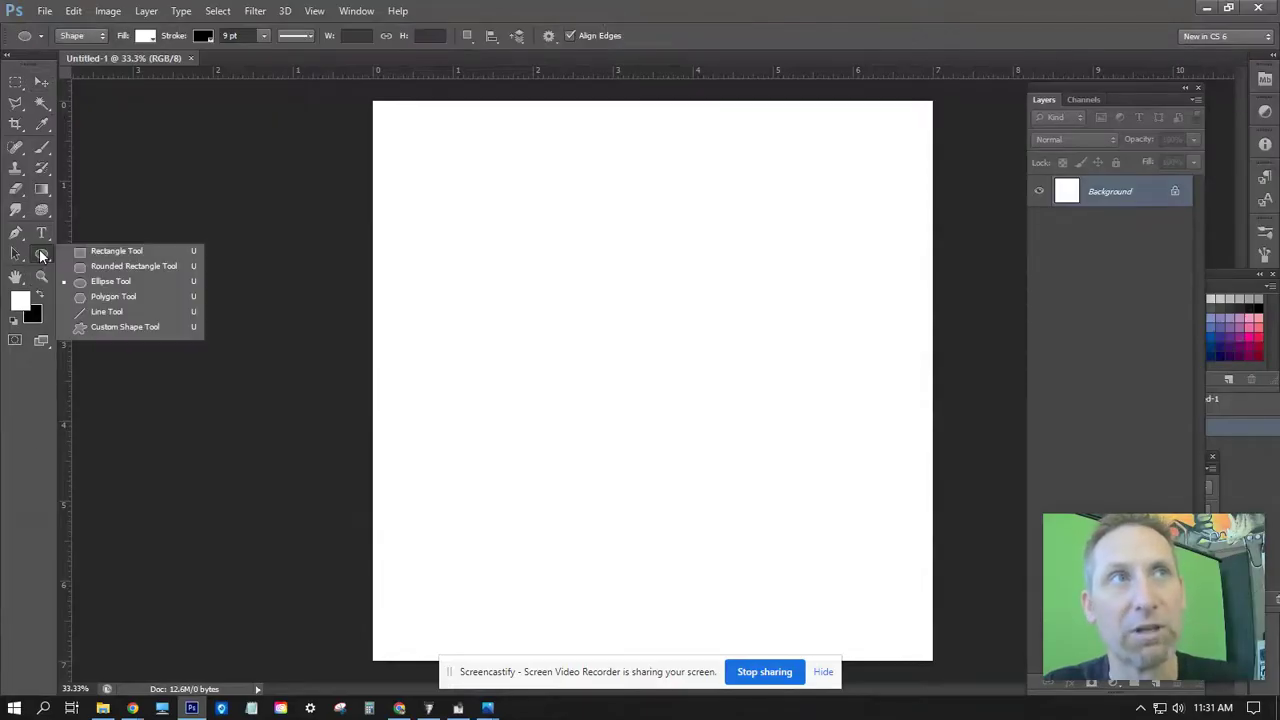
pyautogui.click(113, 288)
pyautogui.press('d')
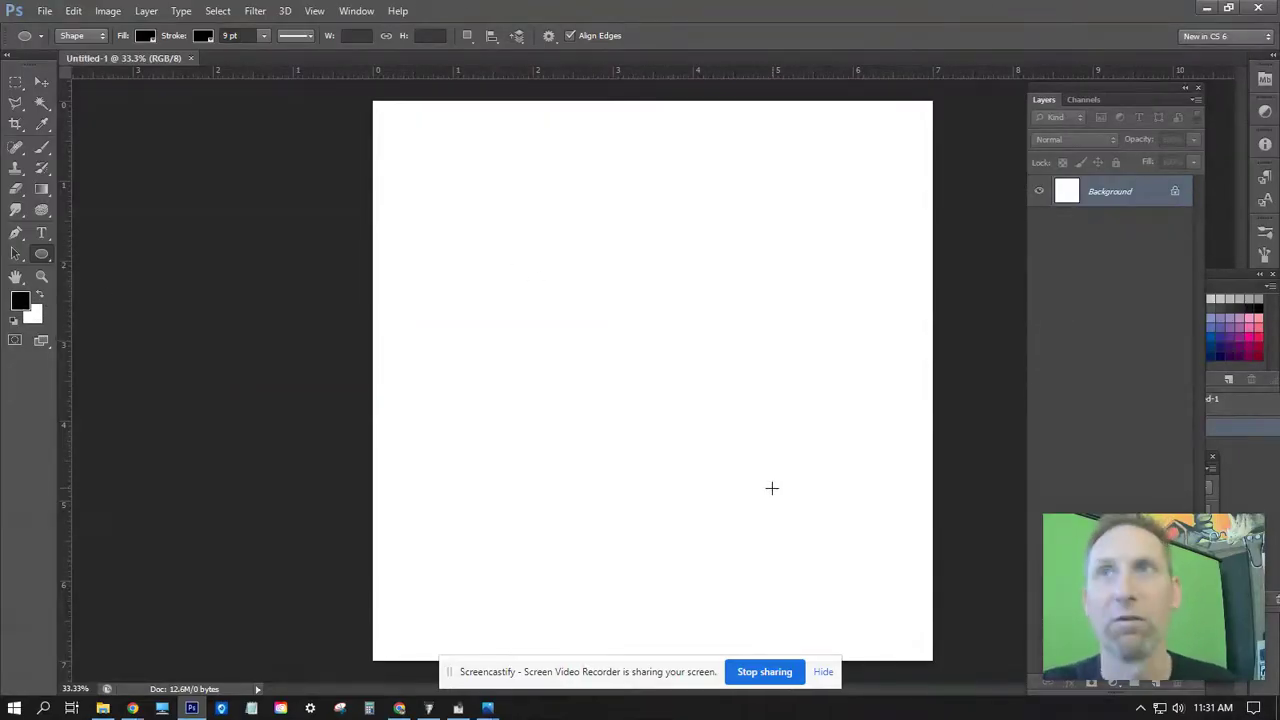
pyautogui.click(1255, 322)
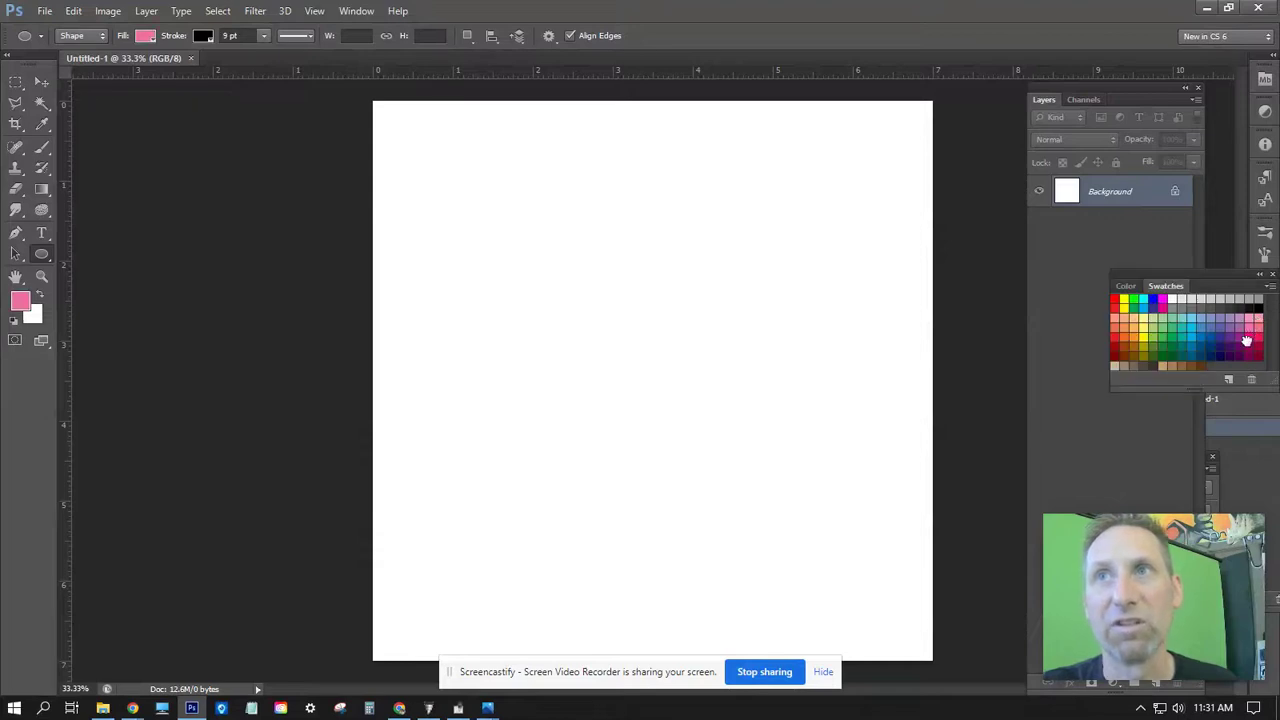
pyautogui.moveTo(396, 247); pyautogui.dragTo(506, 366)
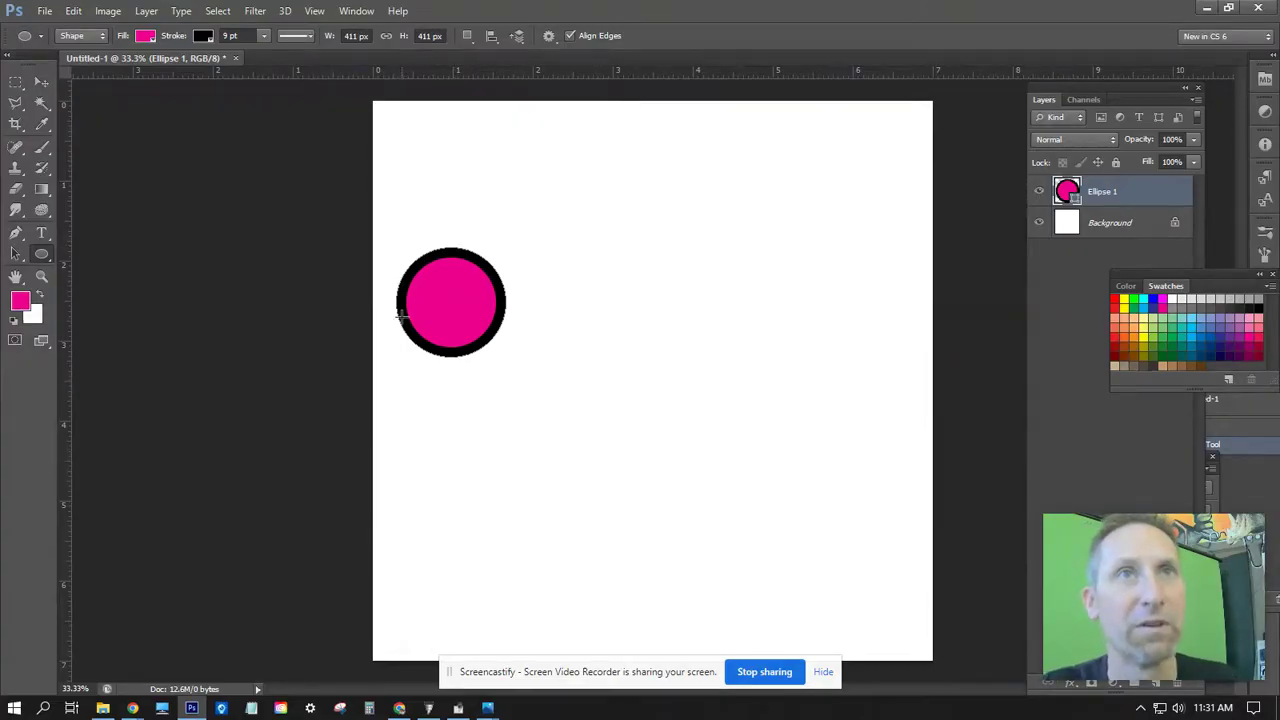
pyautogui.click(204, 36)
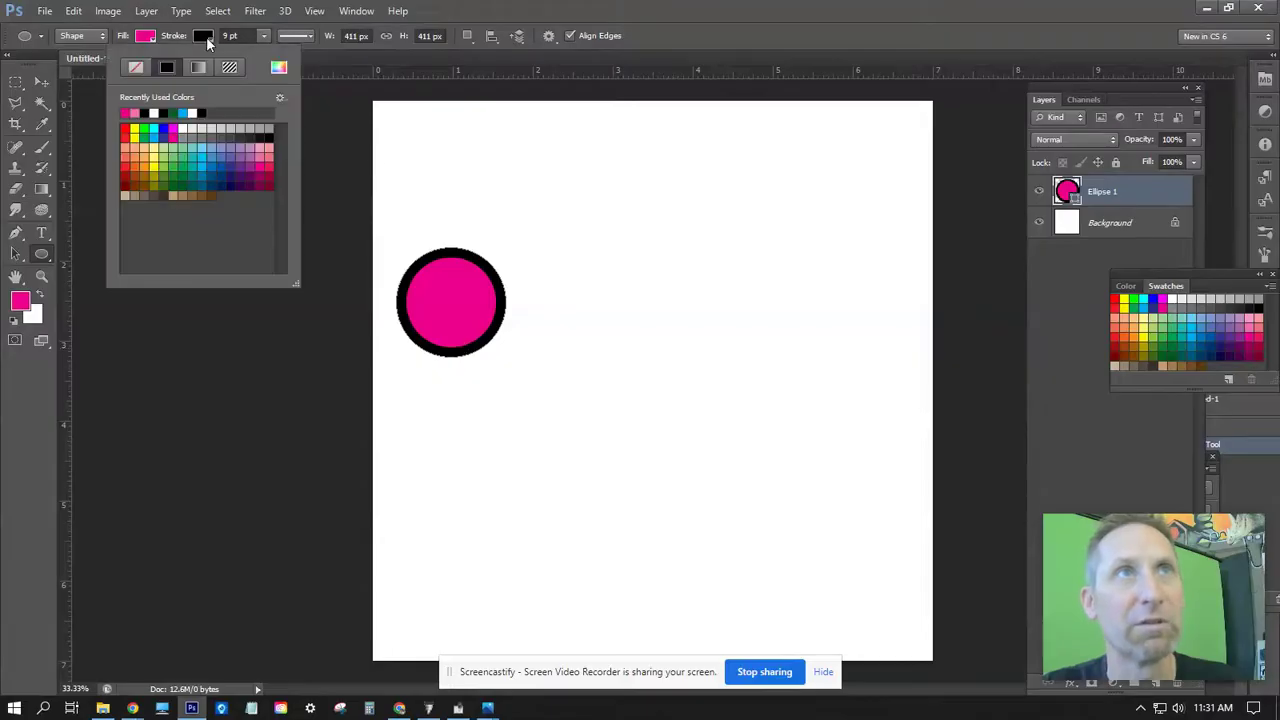
pyautogui.click(136, 67)
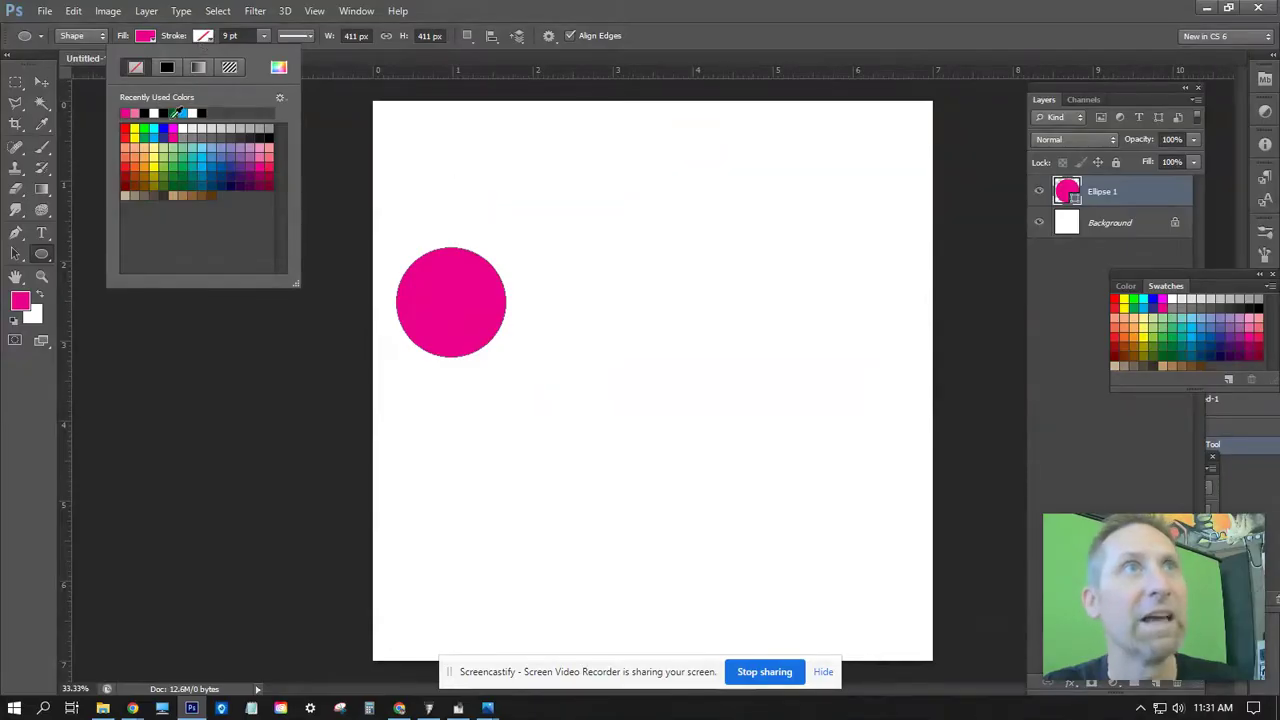
# - Duplicate the circle layer five times and arrange the copies in a V-shaped bounce path across the canvas
pyautogui.click(46, 80)
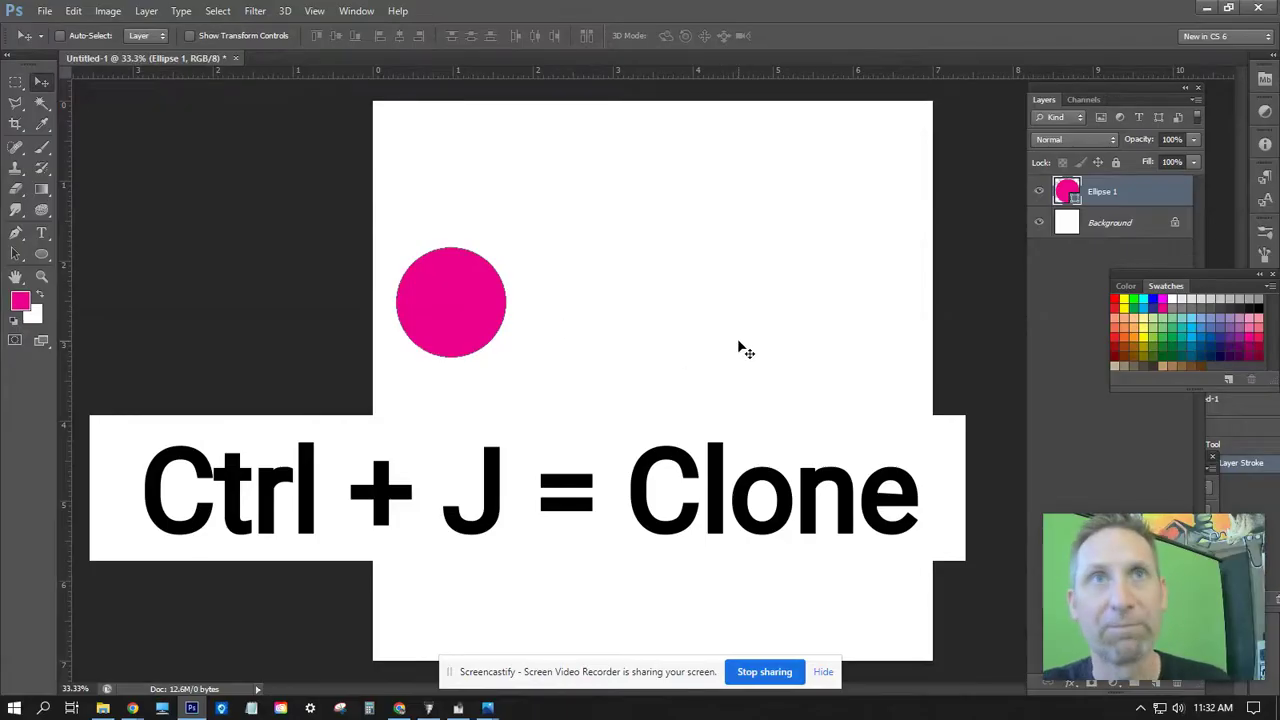
pyautogui.hotkey('ctrl', 'j')
pyautogui.moveTo(500, 337); pyautogui.dragTo(797, 591)
pyautogui.hotkey('ctrl', 'j')
pyautogui.hotkey('ctrl', 'j')
pyautogui.hotkey('ctrl', 'j')
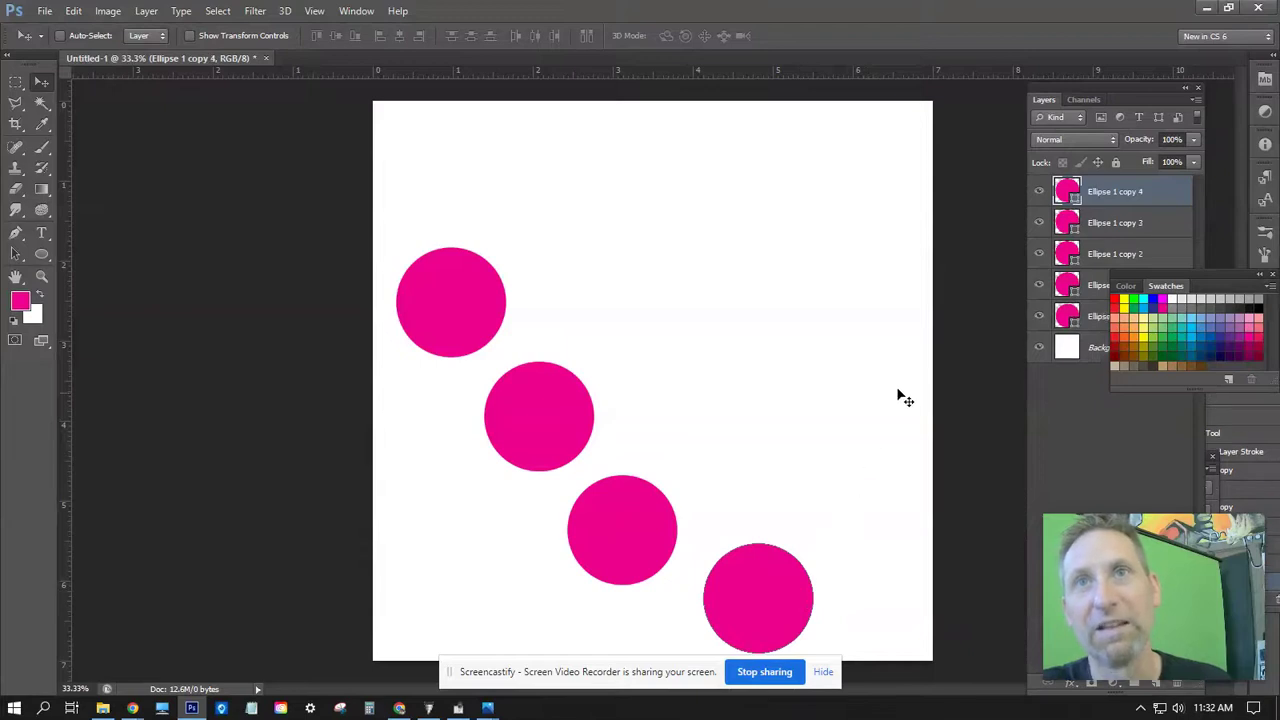
pyautogui.moveTo(770, 581); pyautogui.dragTo(885, 301)
pyautogui.hotkey('ctrl', 'j')
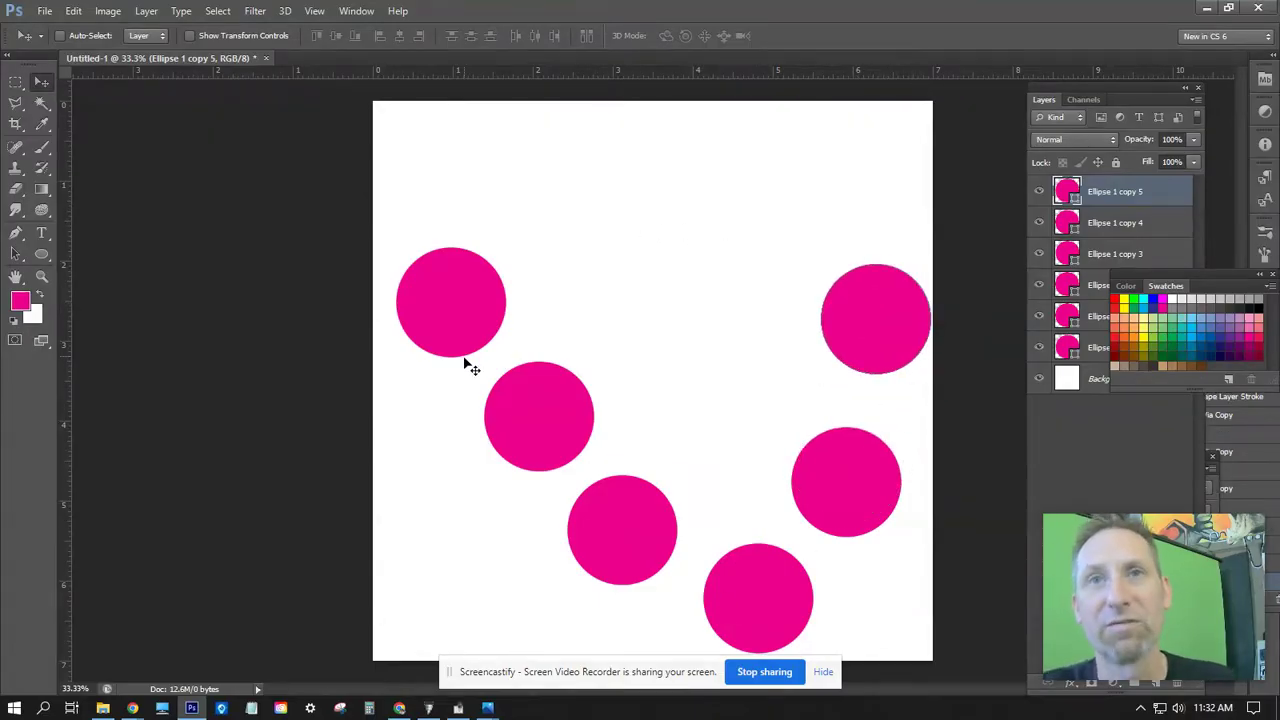
pyautogui.moveTo(863, 305); pyautogui.dragTo(863, 325)
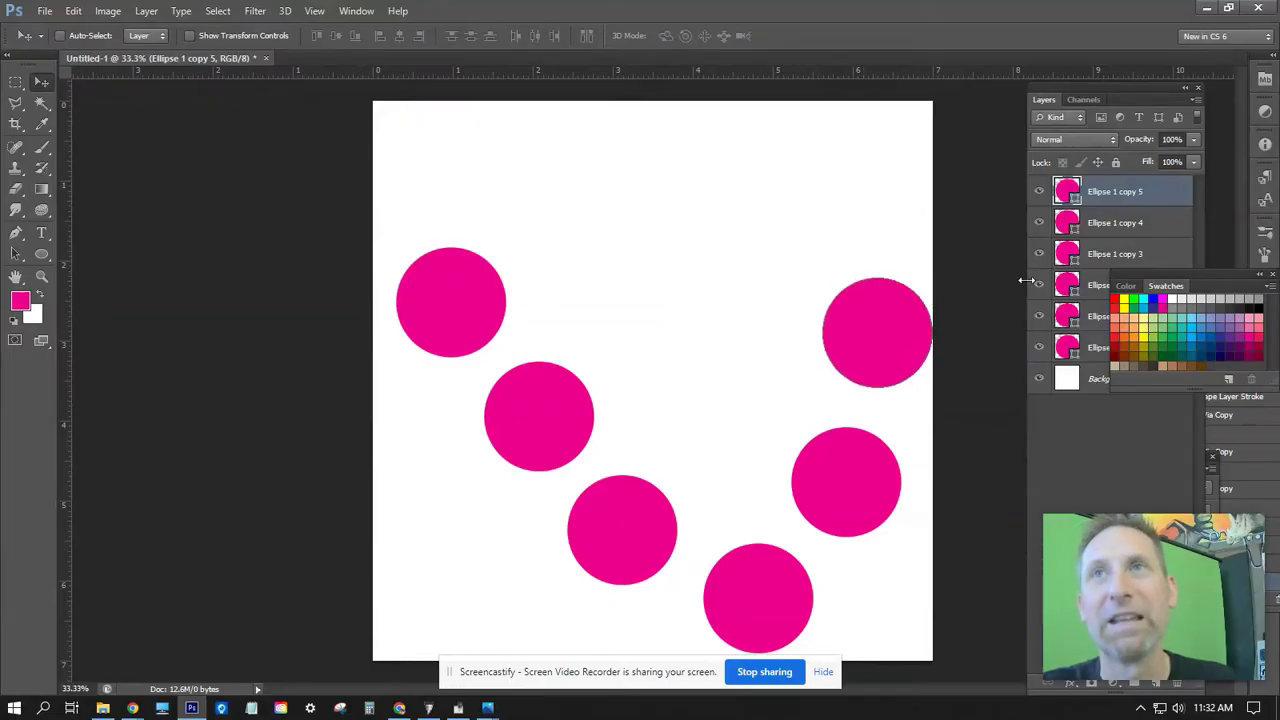
# - Show the Timeline clear of most of the artwork and create a frame animation
pyautogui.moveTo(1228, 272); pyautogui.dragTo(1215, 348)
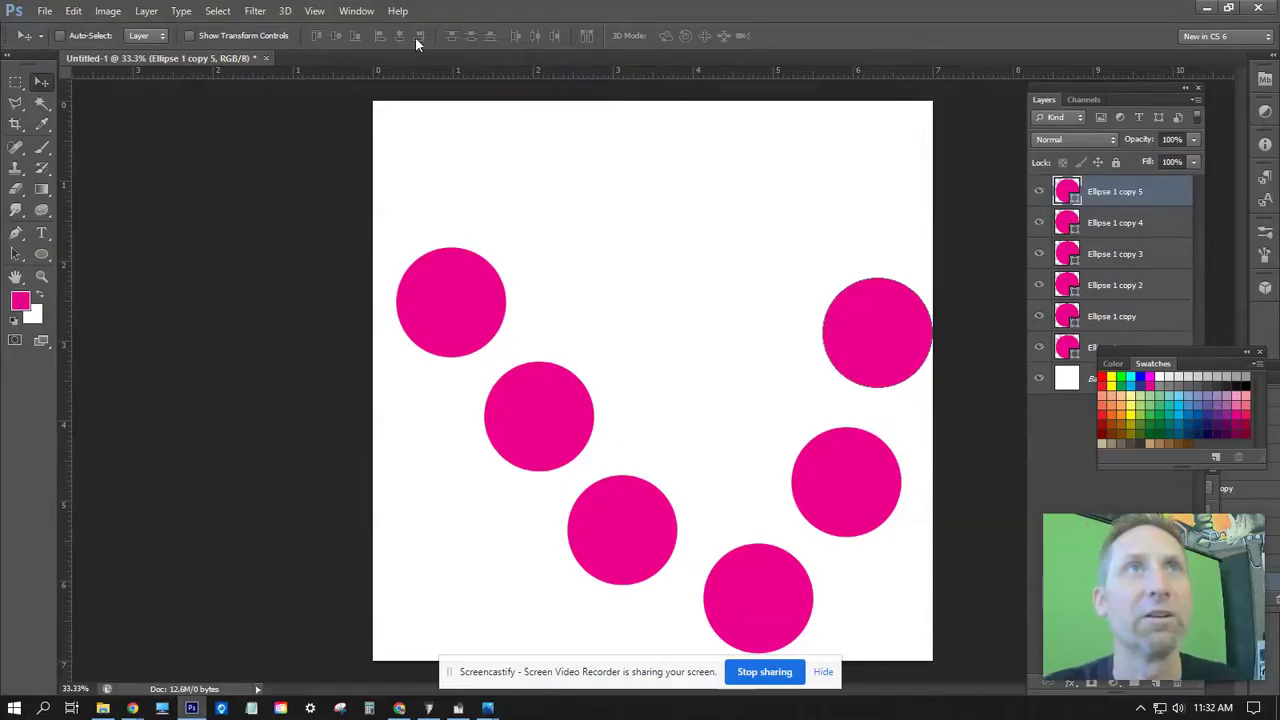
pyautogui.click(354, 12)
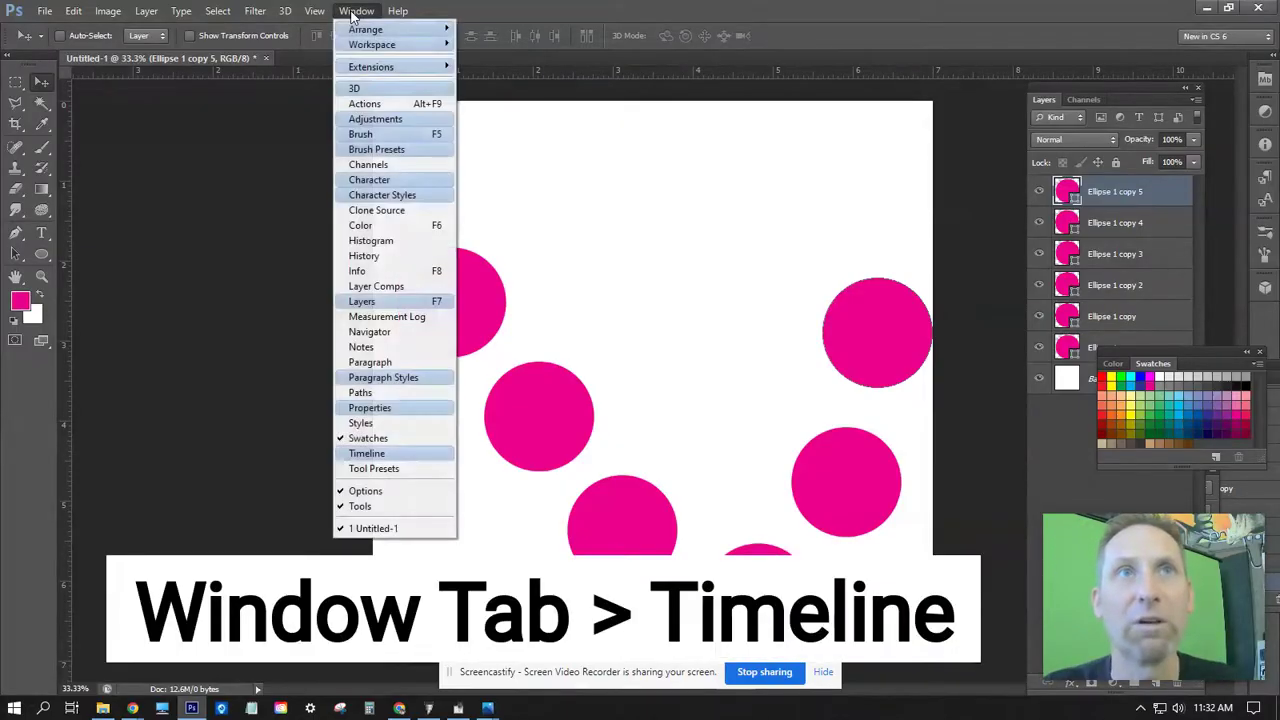
pyautogui.click(383, 458)
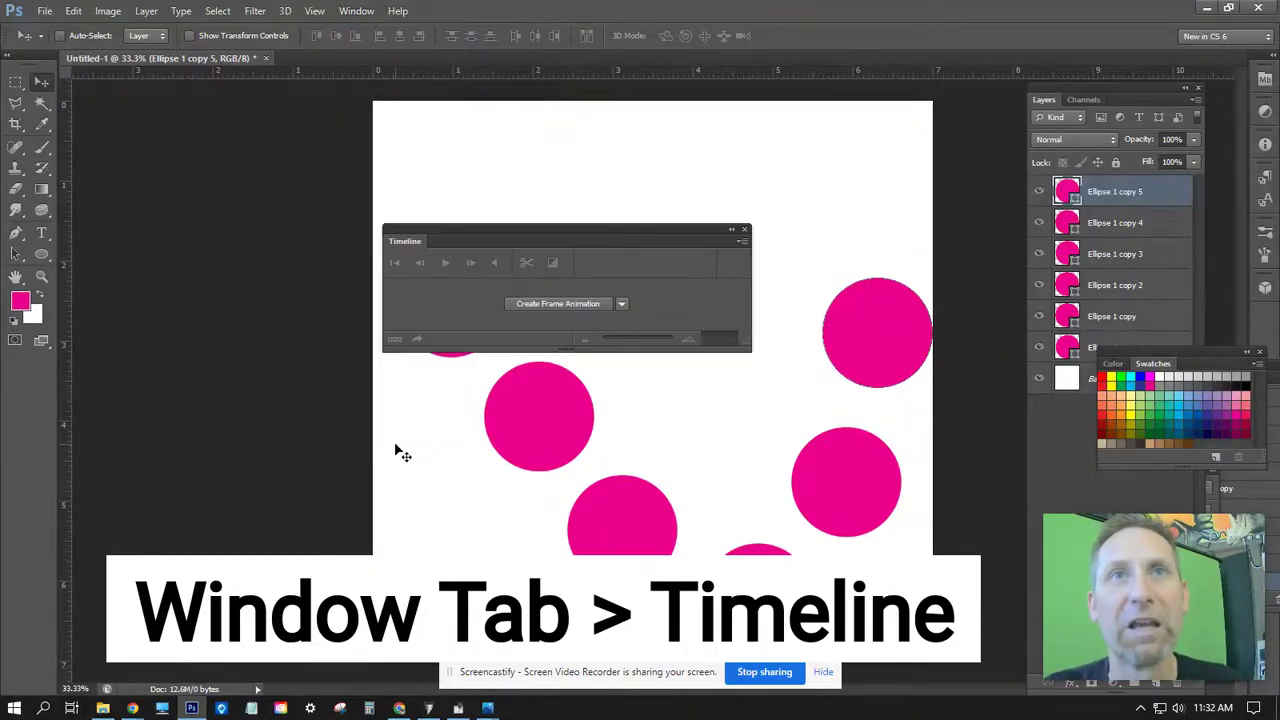
pyautogui.moveTo(700, 212); pyautogui.dragTo(422, 321)
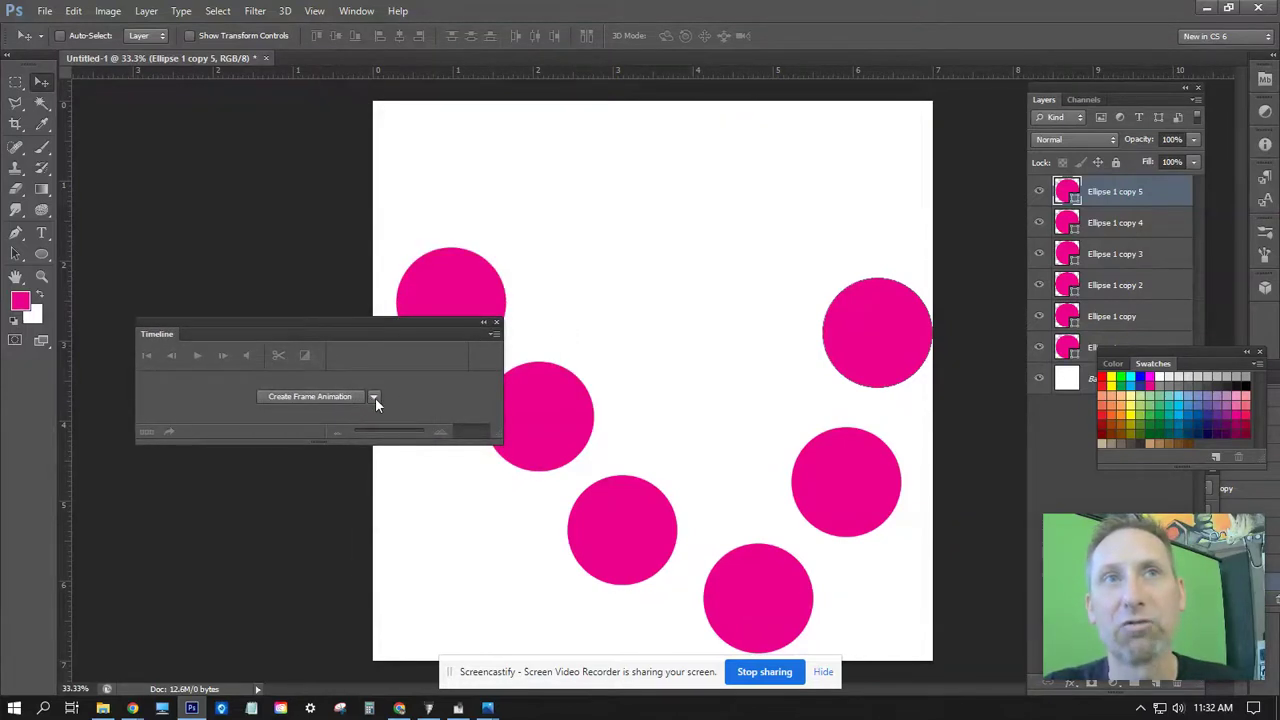
pyautogui.click(374, 397)
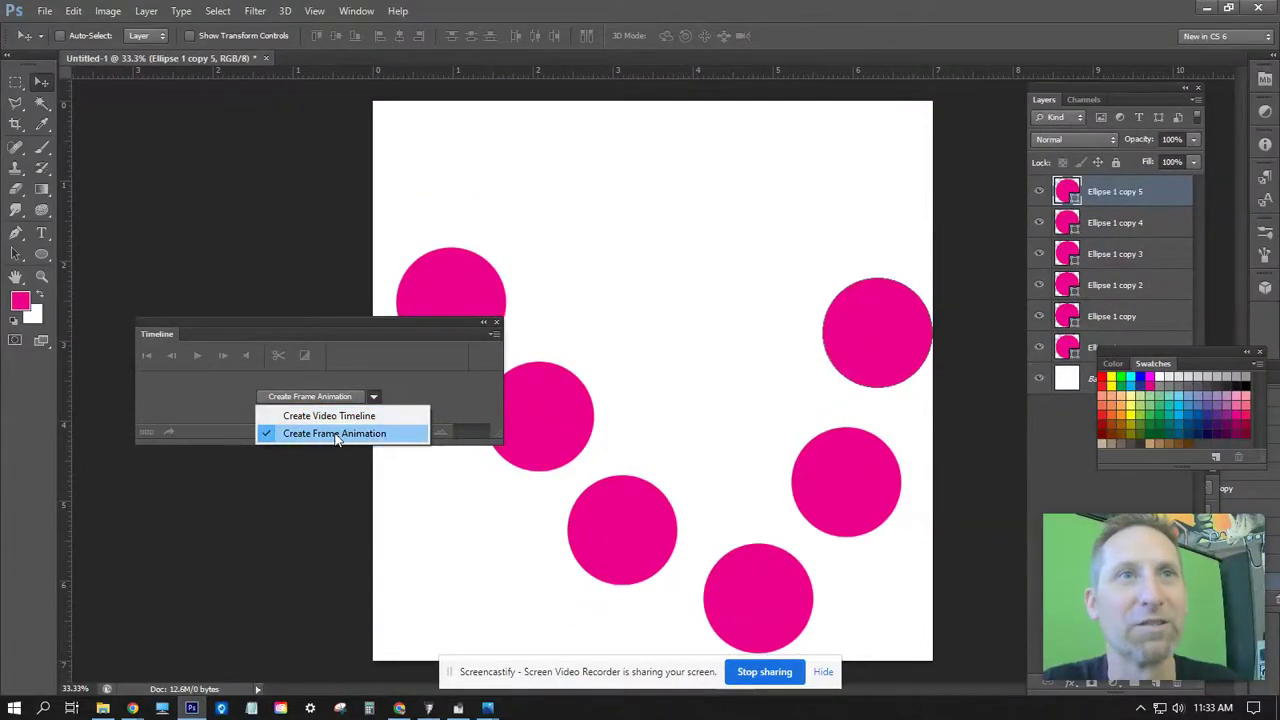
pyautogui.click(337, 435)
pyautogui.click(307, 396)
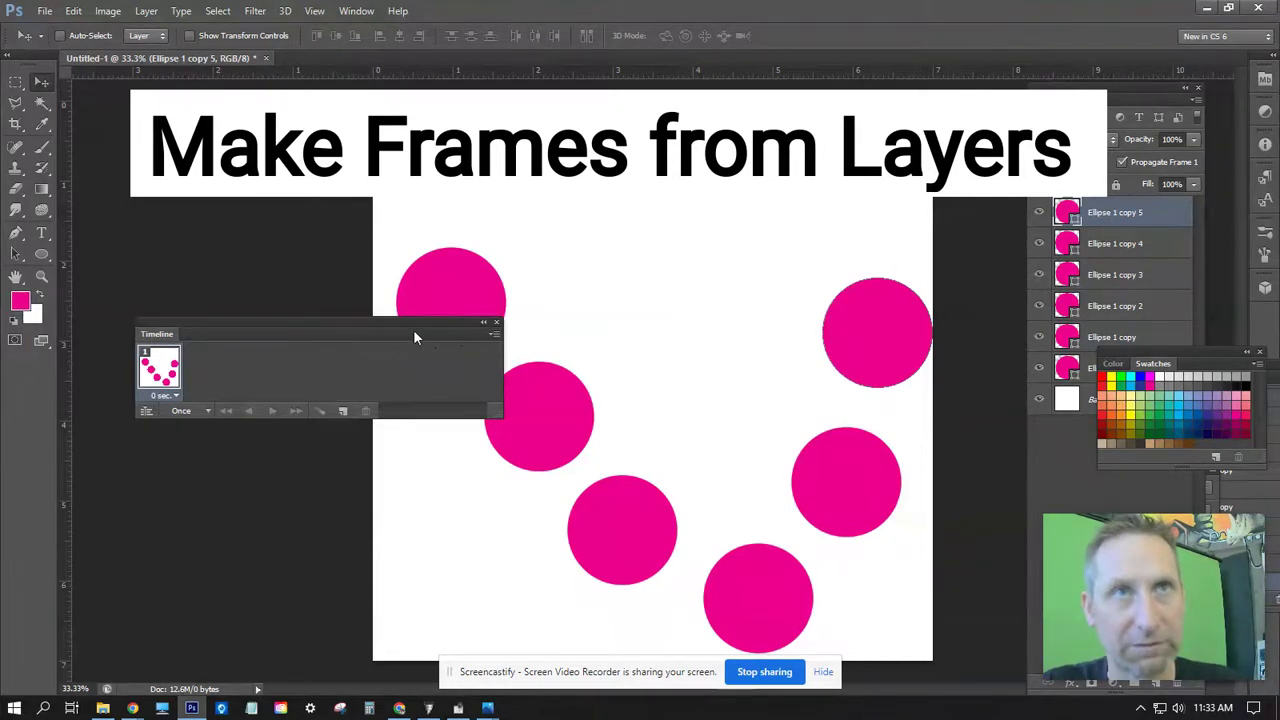
# - Make animation frames from all the layers
pyautogui.moveTo(413, 321); pyautogui.dragTo(414, 371)
pyautogui.click(495, 388)
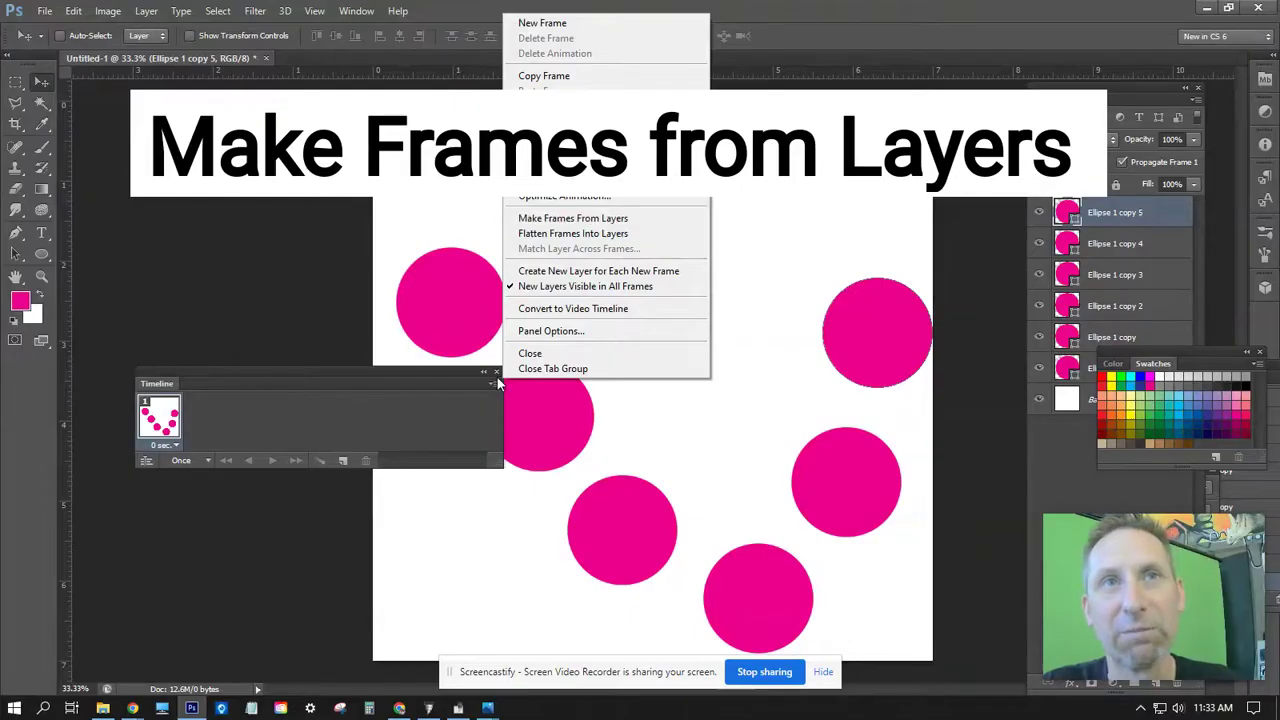
pyautogui.click(603, 220)
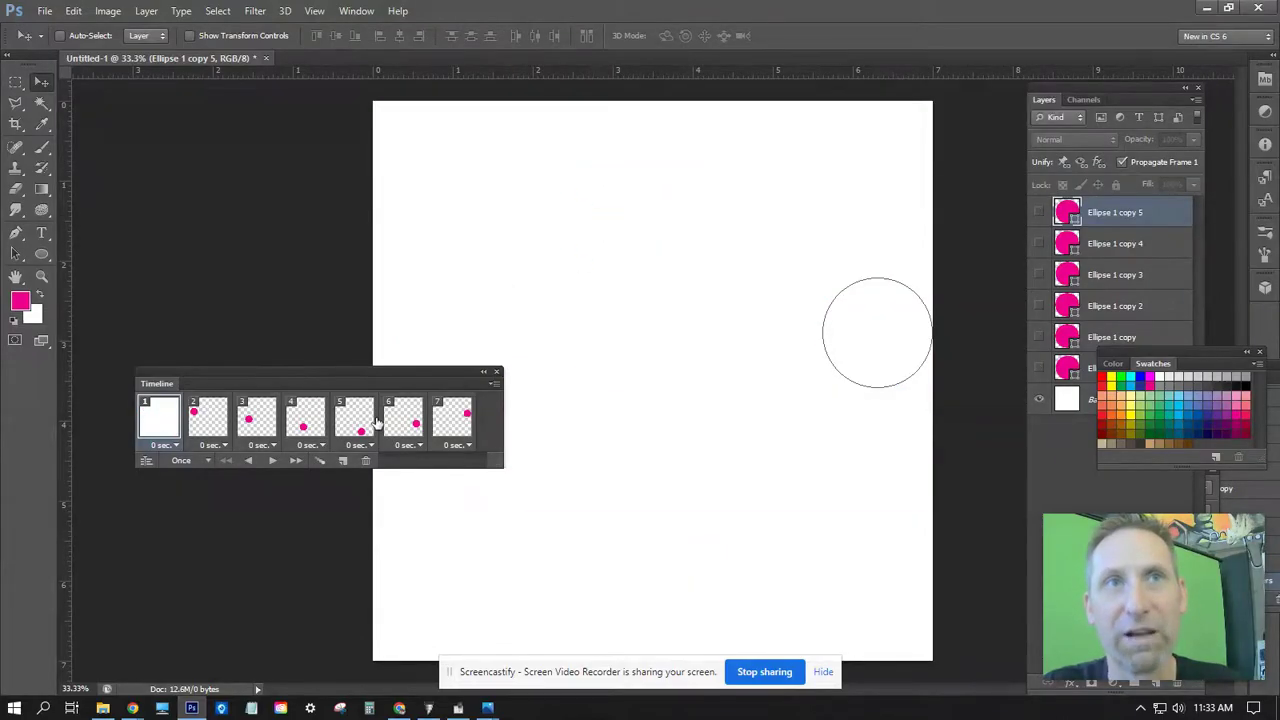
# - Turn on the white Background layer's visibility in each of frames 2 to 7
pyautogui.click(205, 420)
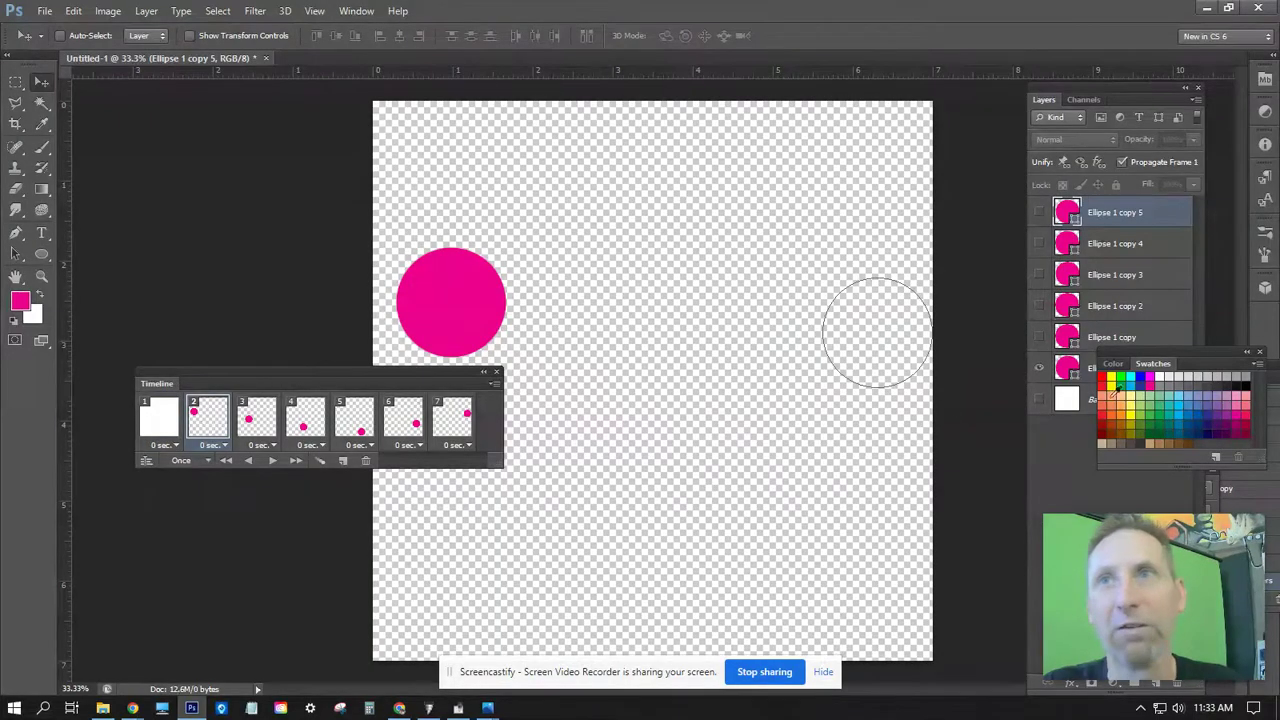
pyautogui.moveTo(1202, 353); pyautogui.dragTo(1279, 398)
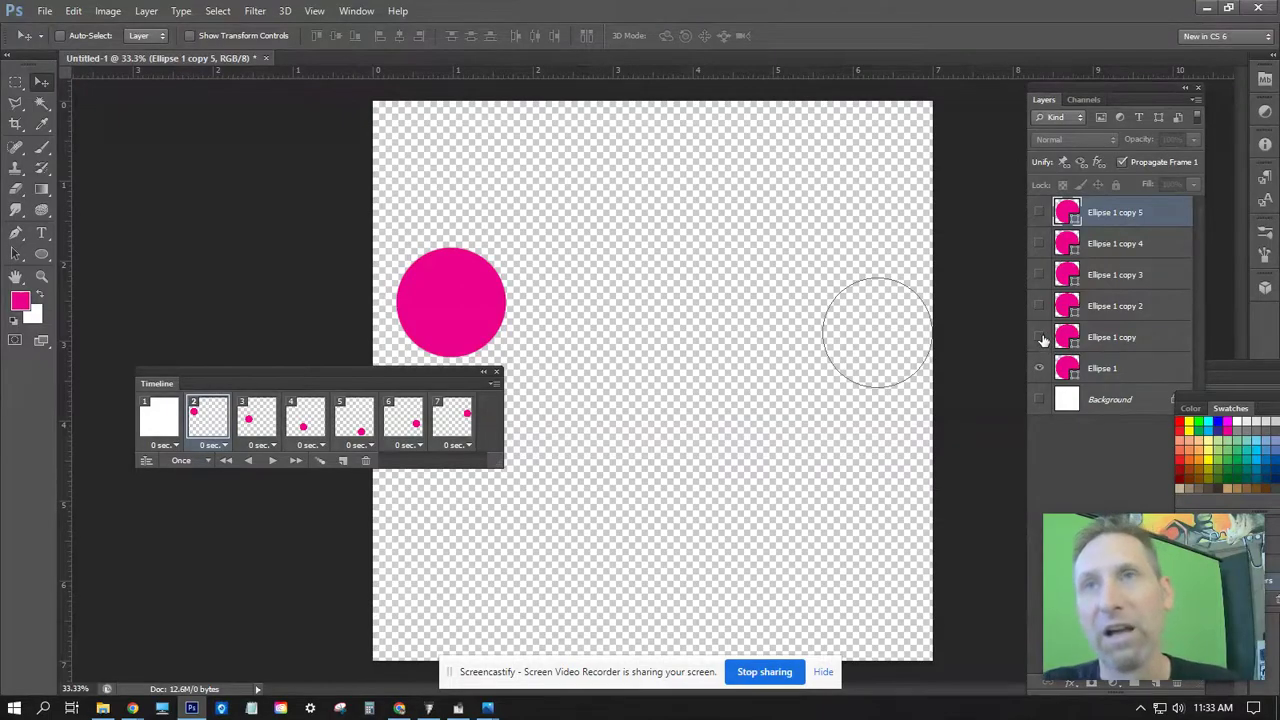
pyautogui.click(1039, 400)
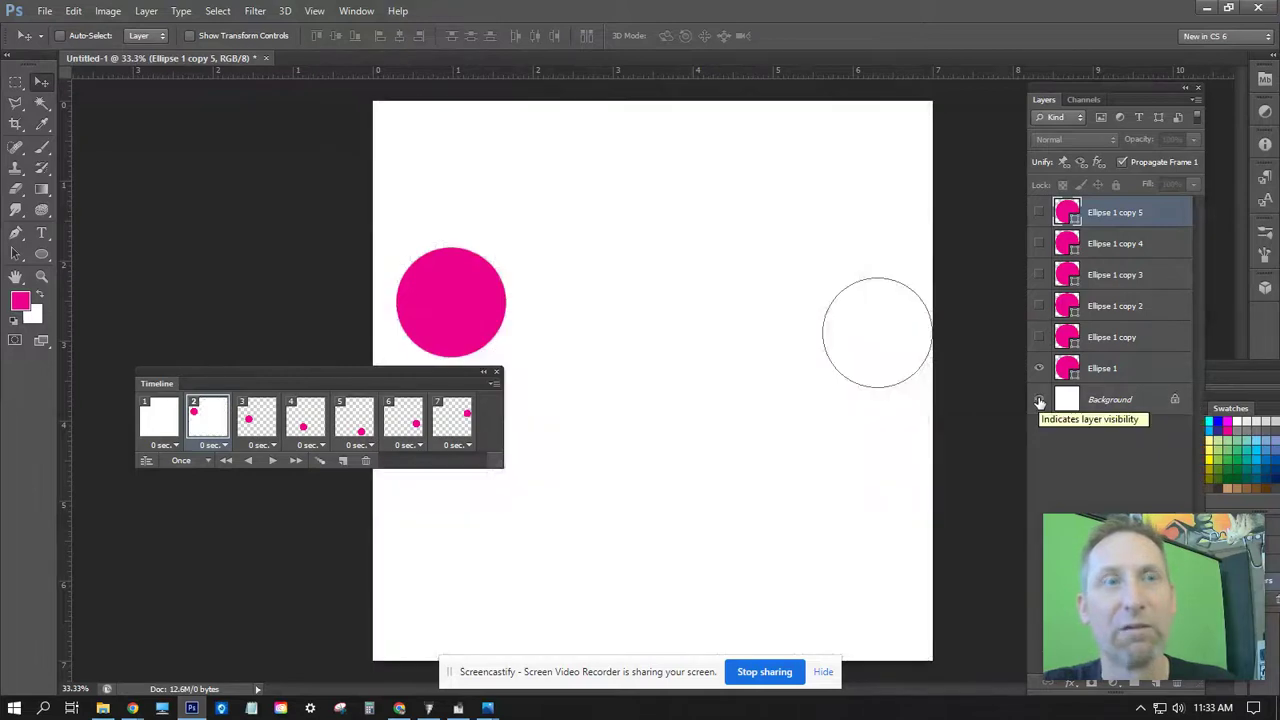
pyautogui.click(258, 416)
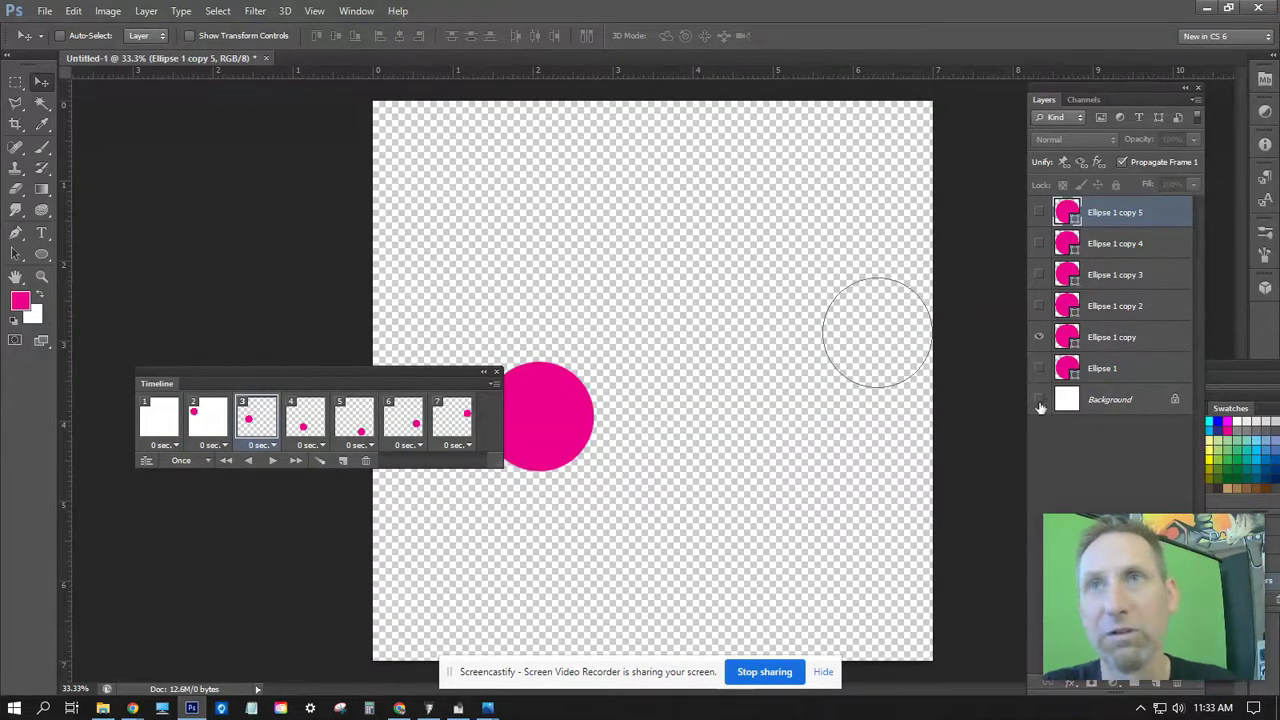
pyautogui.click(1039, 400)
pyautogui.click(300, 418)
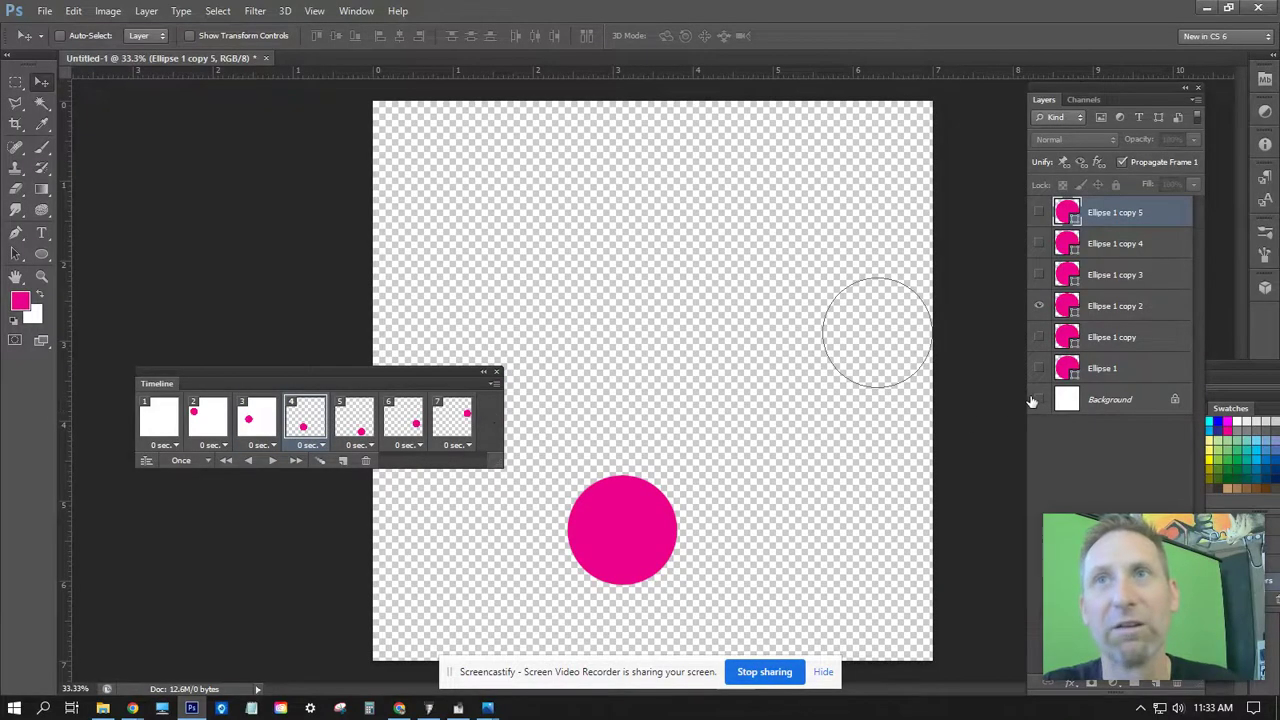
pyautogui.click(1039, 400)
pyautogui.click(362, 414)
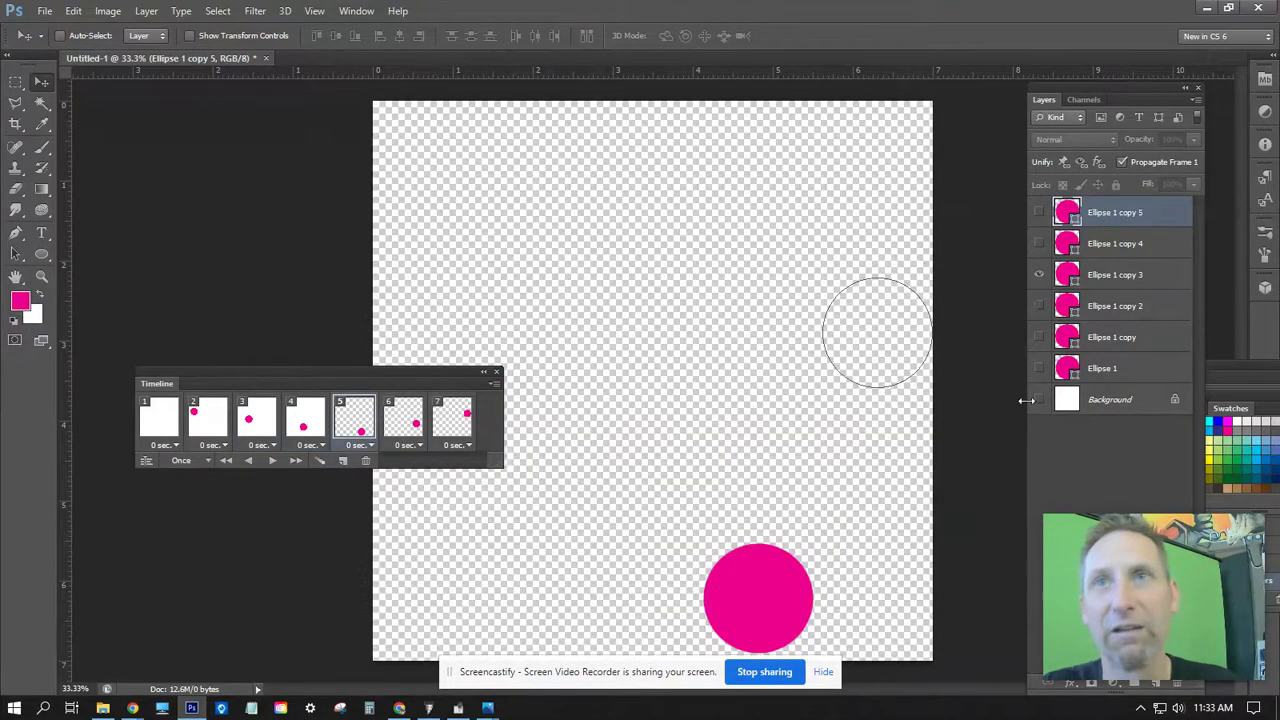
pyautogui.click(1039, 400)
pyautogui.click(405, 416)
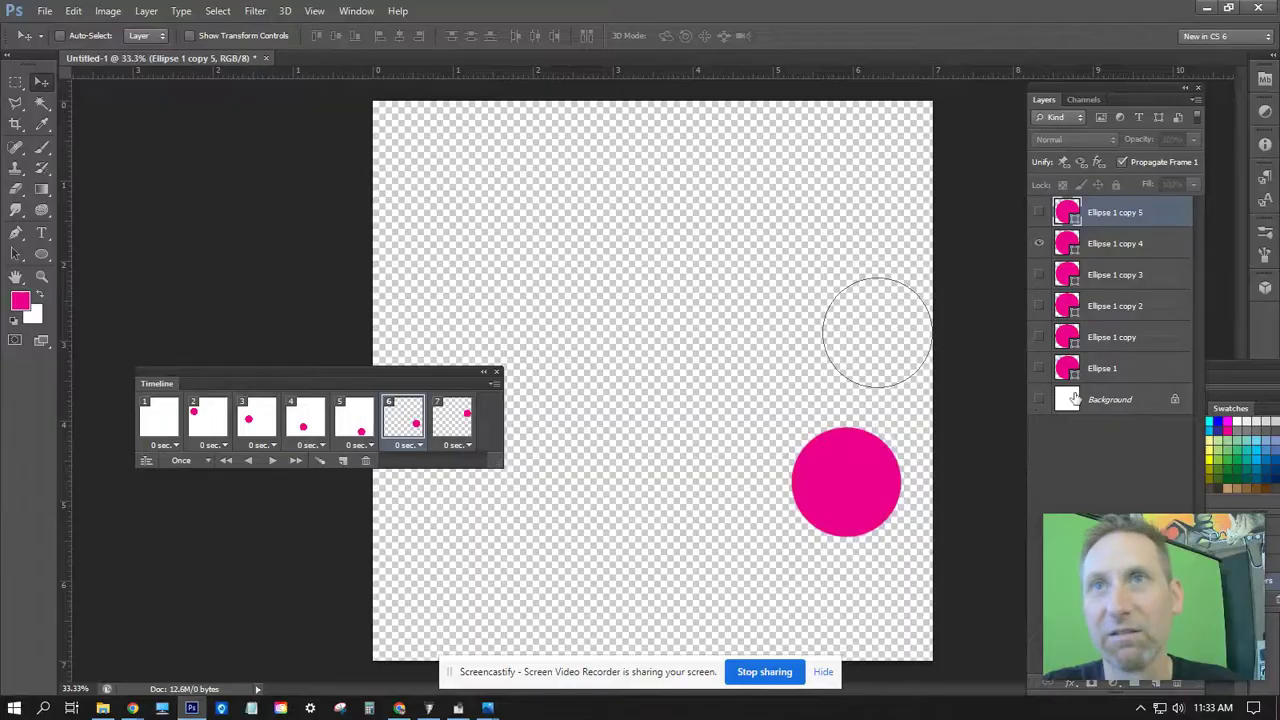
pyautogui.click(1039, 400)
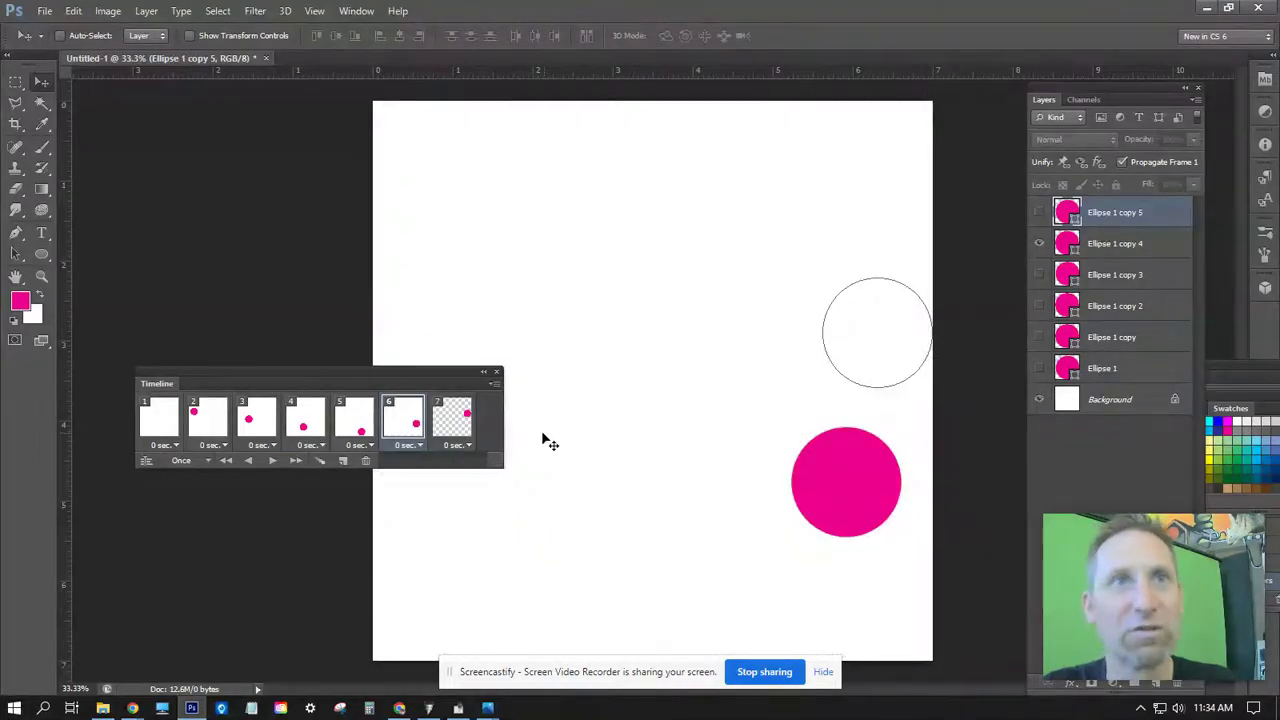
pyautogui.click(452, 416)
pyautogui.click(1039, 400)
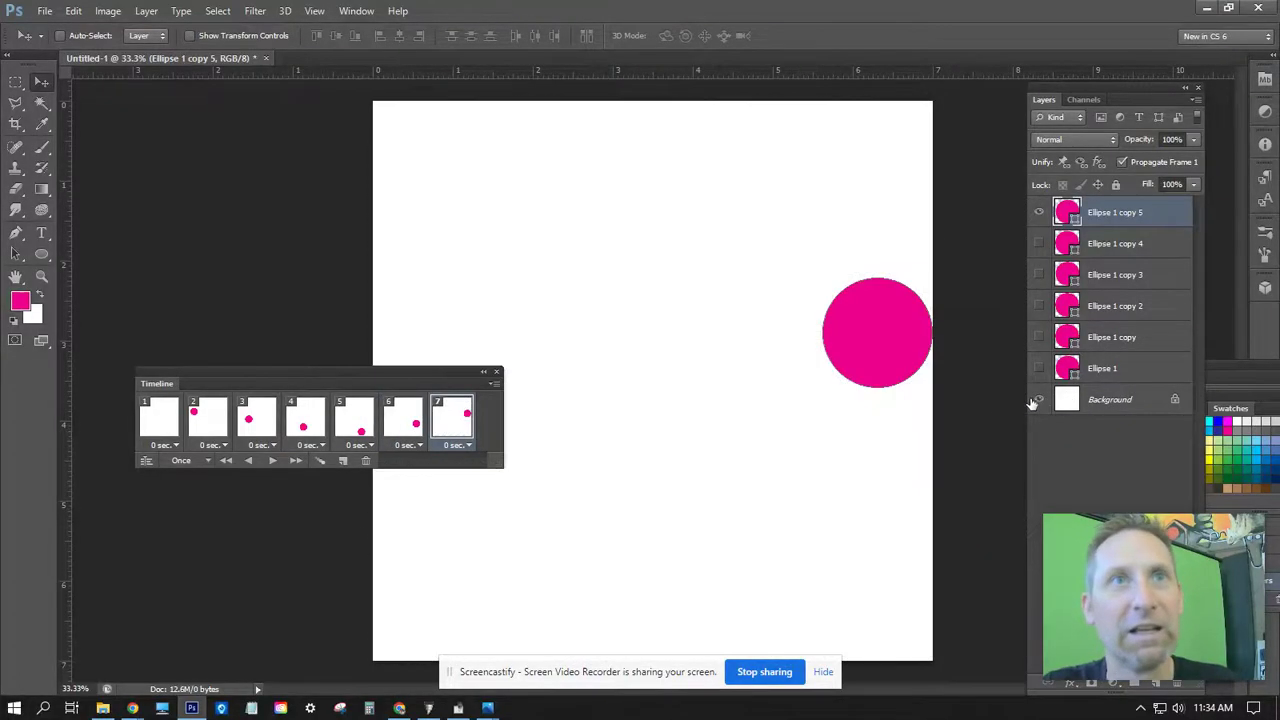
# - Delete the blank first frame, which contains only the background, from the animation
pyautogui.click(166, 416)
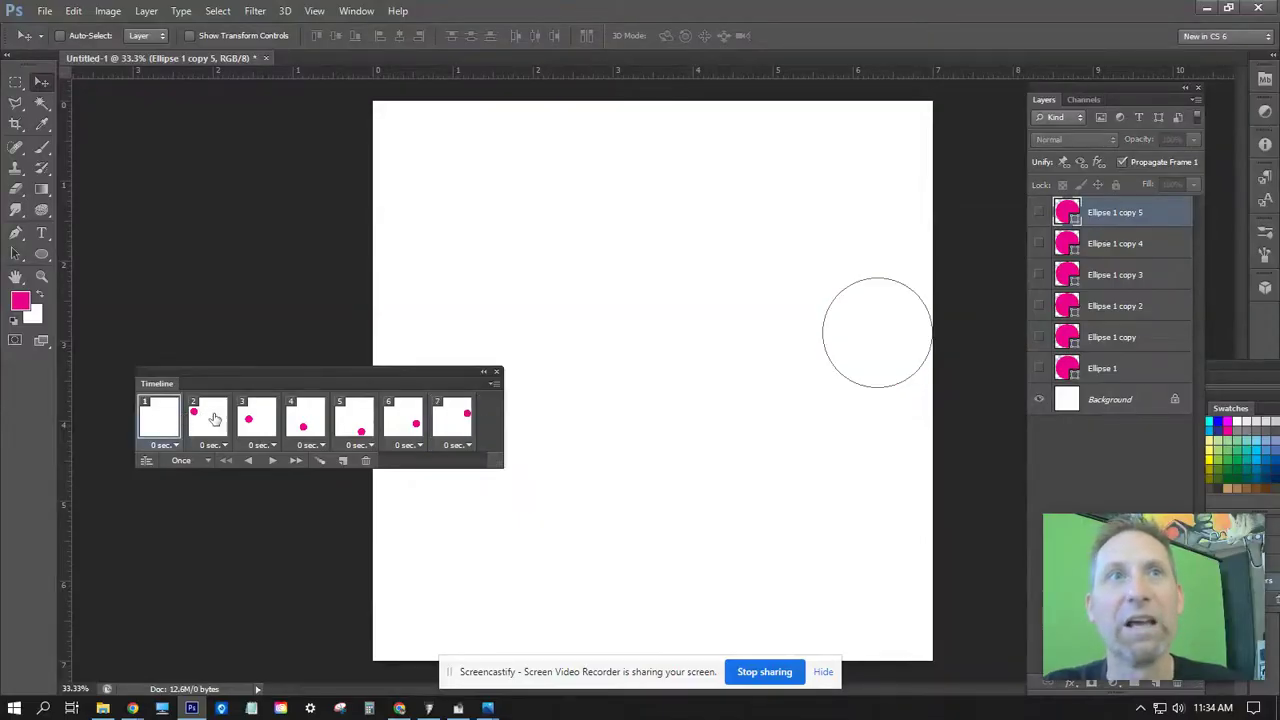
pyautogui.moveTo(358, 420); pyautogui.dragTo(364, 461)
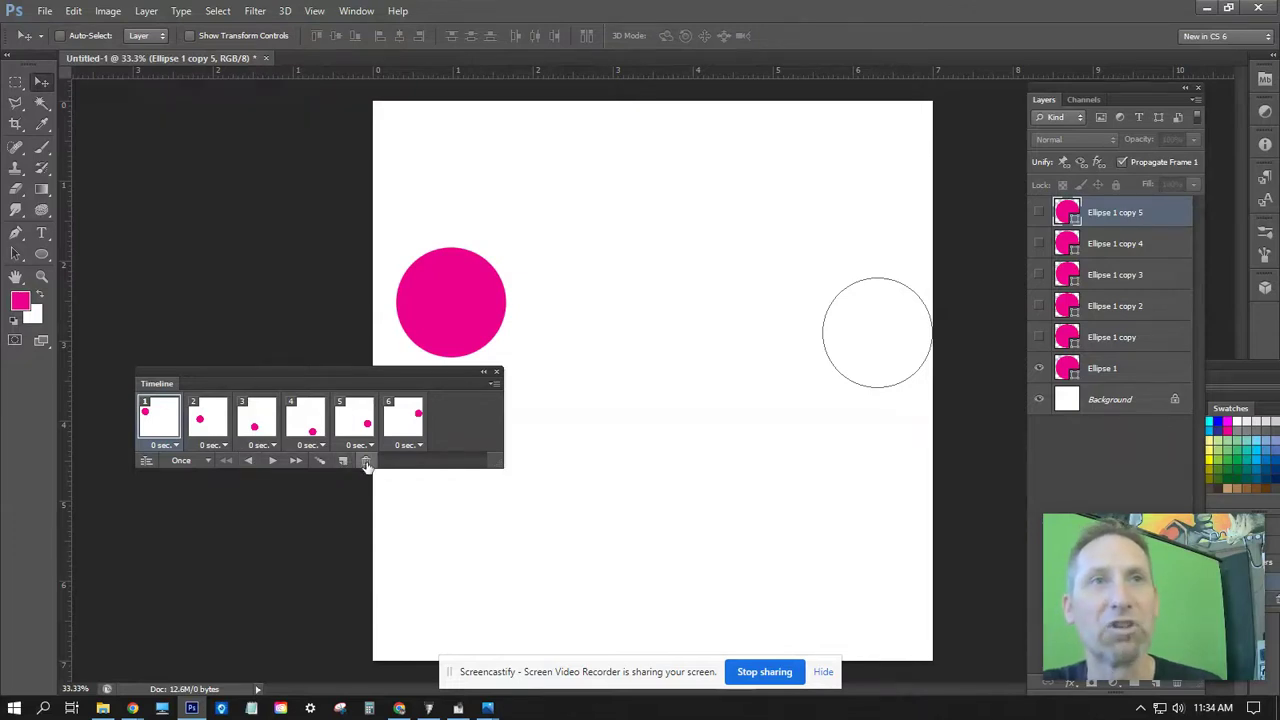
# - Set the animation to loop Forever and give all six frames a 0.5-second delay
pyautogui.click(206, 461)
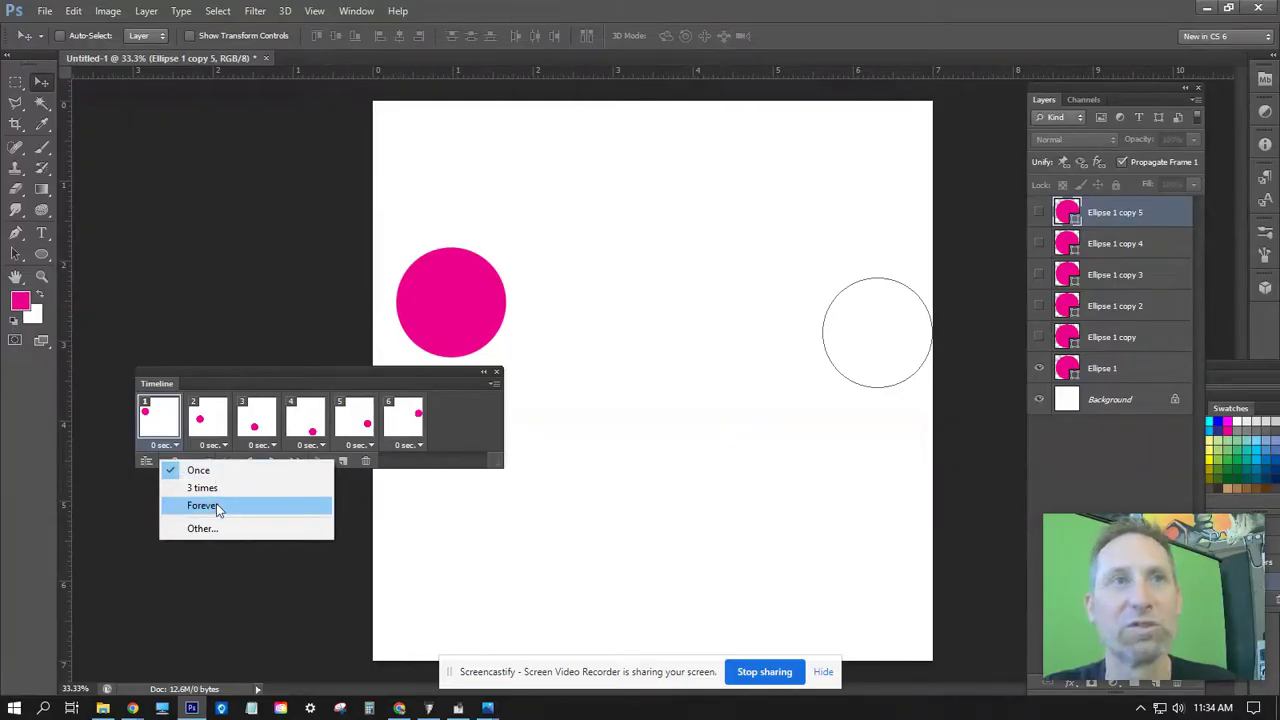
pyautogui.click(216, 504)
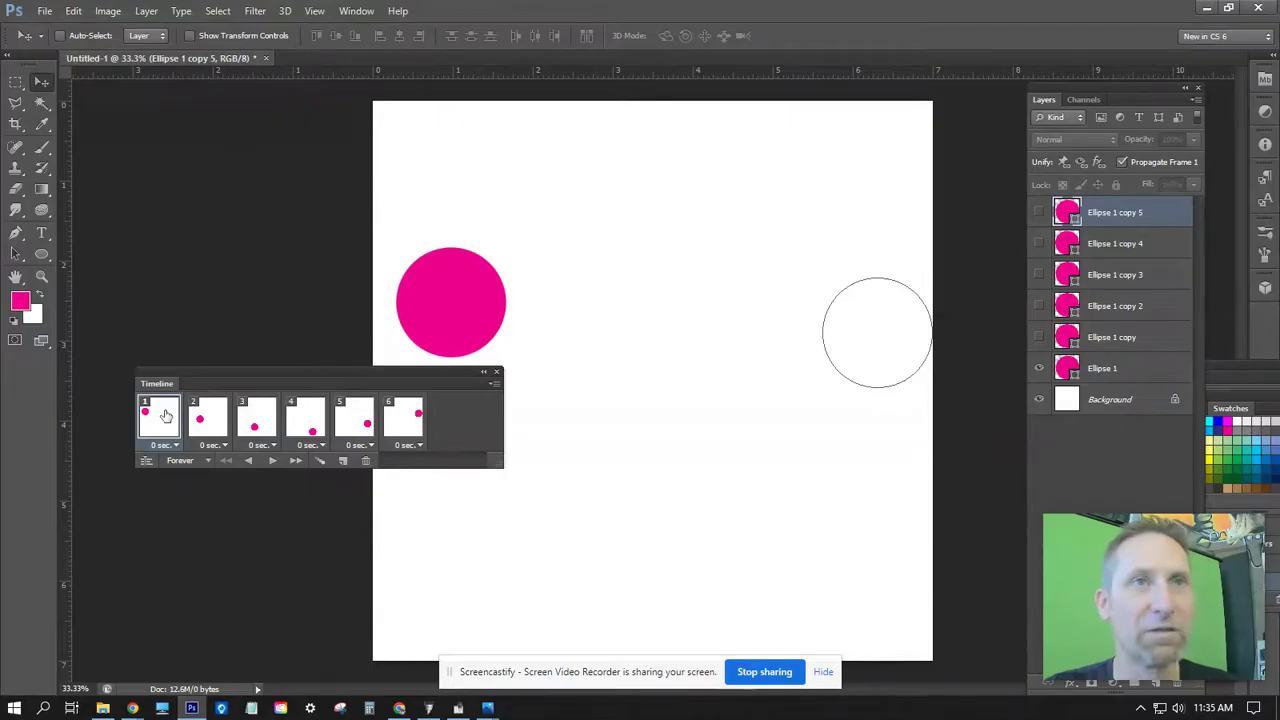
pyautogui.click(420, 447)
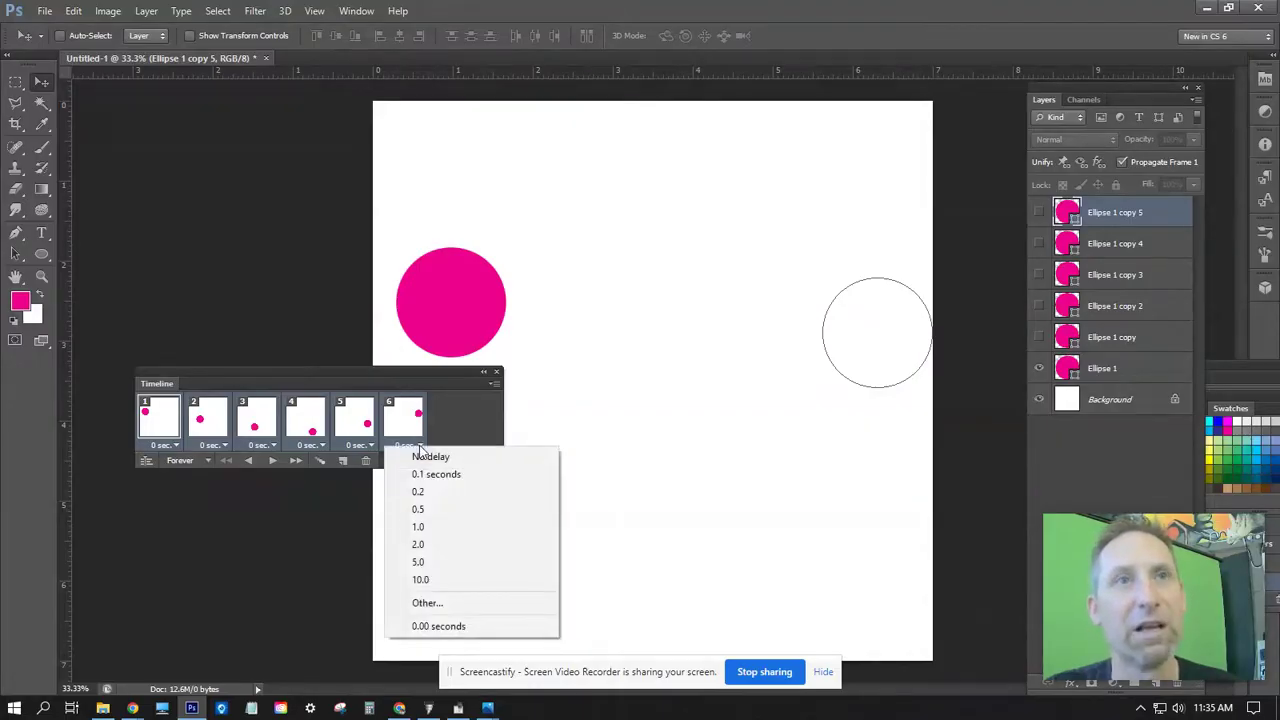
pyautogui.click(440, 512)
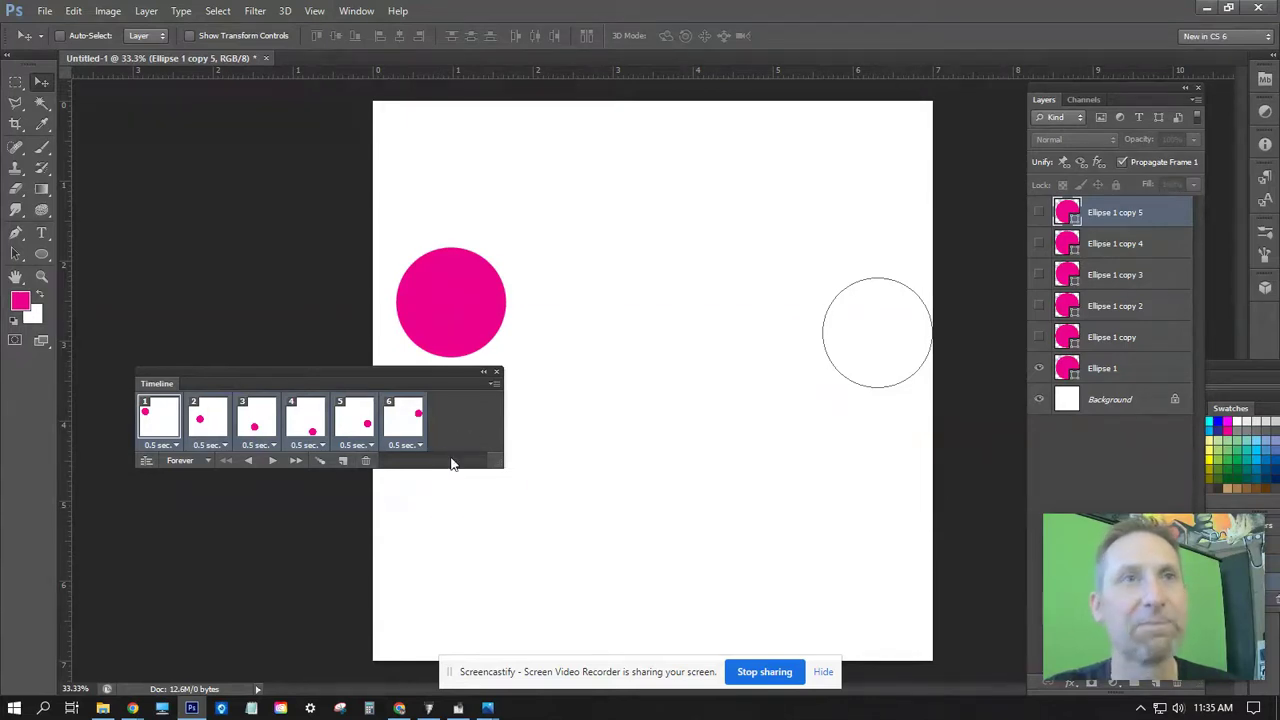
# - Play the looping animation to preview the circle's bounce
pyautogui.click(276, 462)
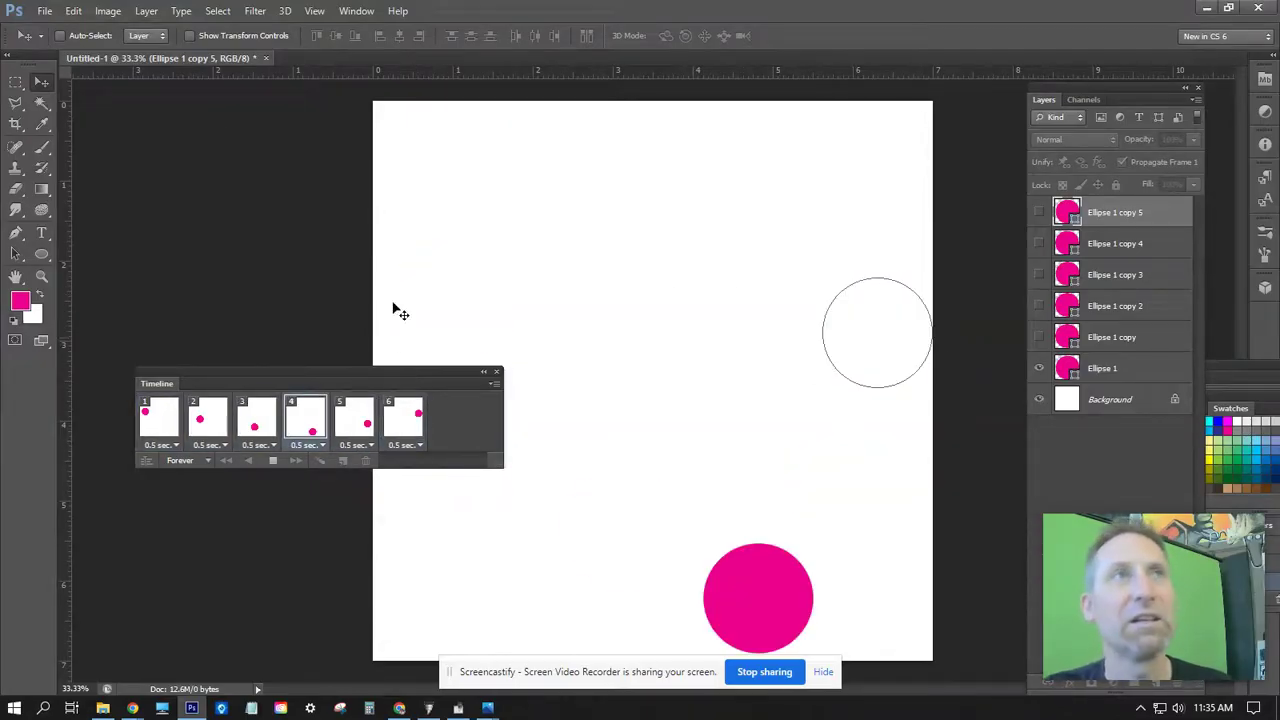
# - Set the animation's Save for Web format to GIF and start saving the optimized file
pyautogui.click(45, 11)
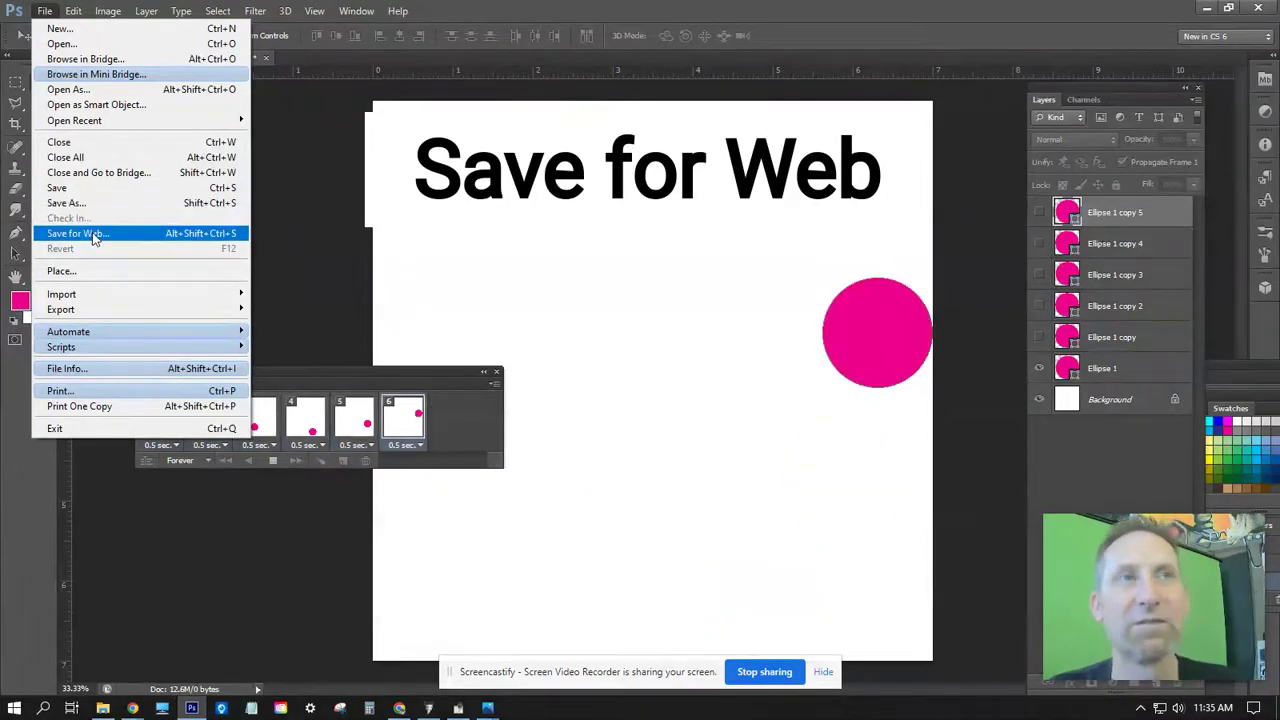
pyautogui.click(93, 233)
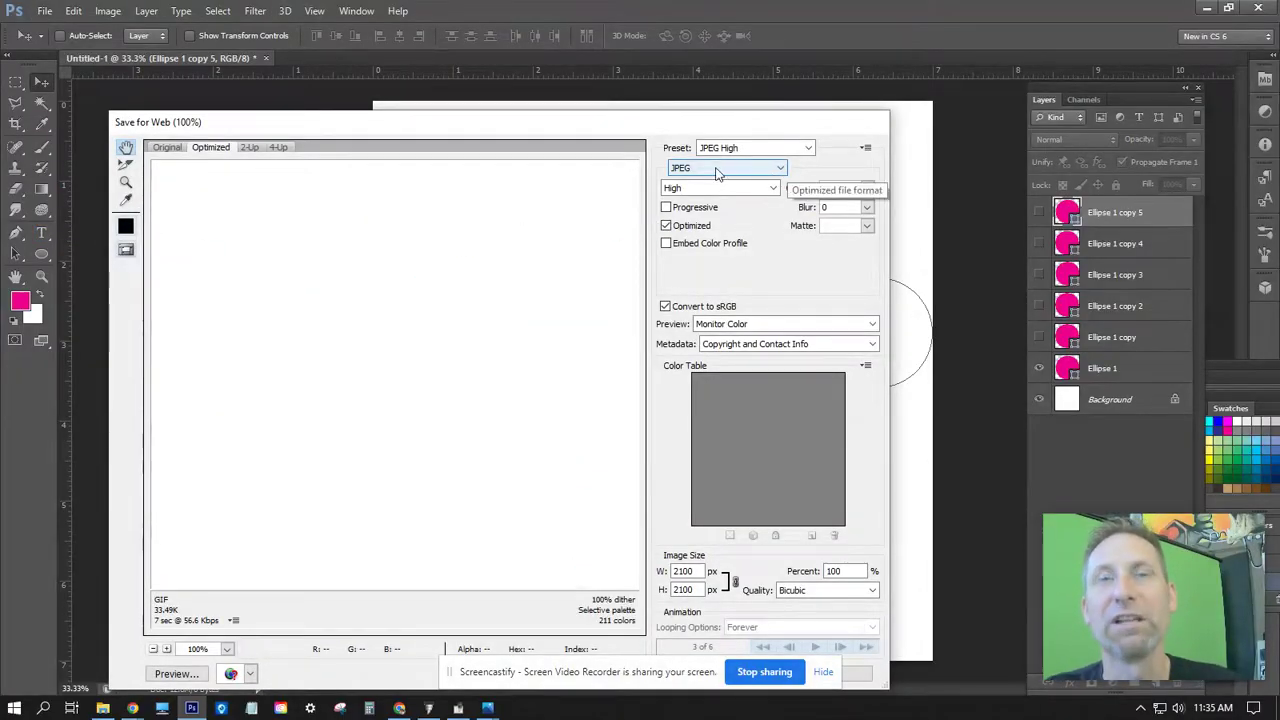
pyautogui.click(780, 168)
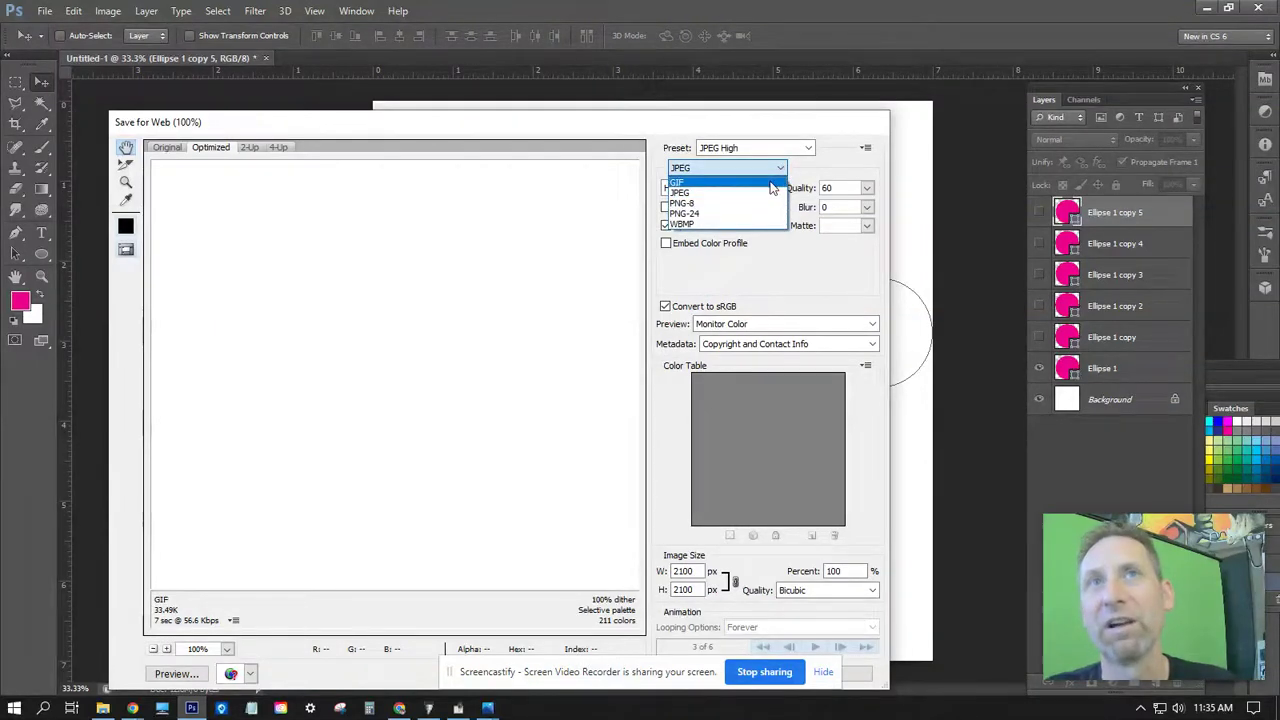
pyautogui.click(770, 183)
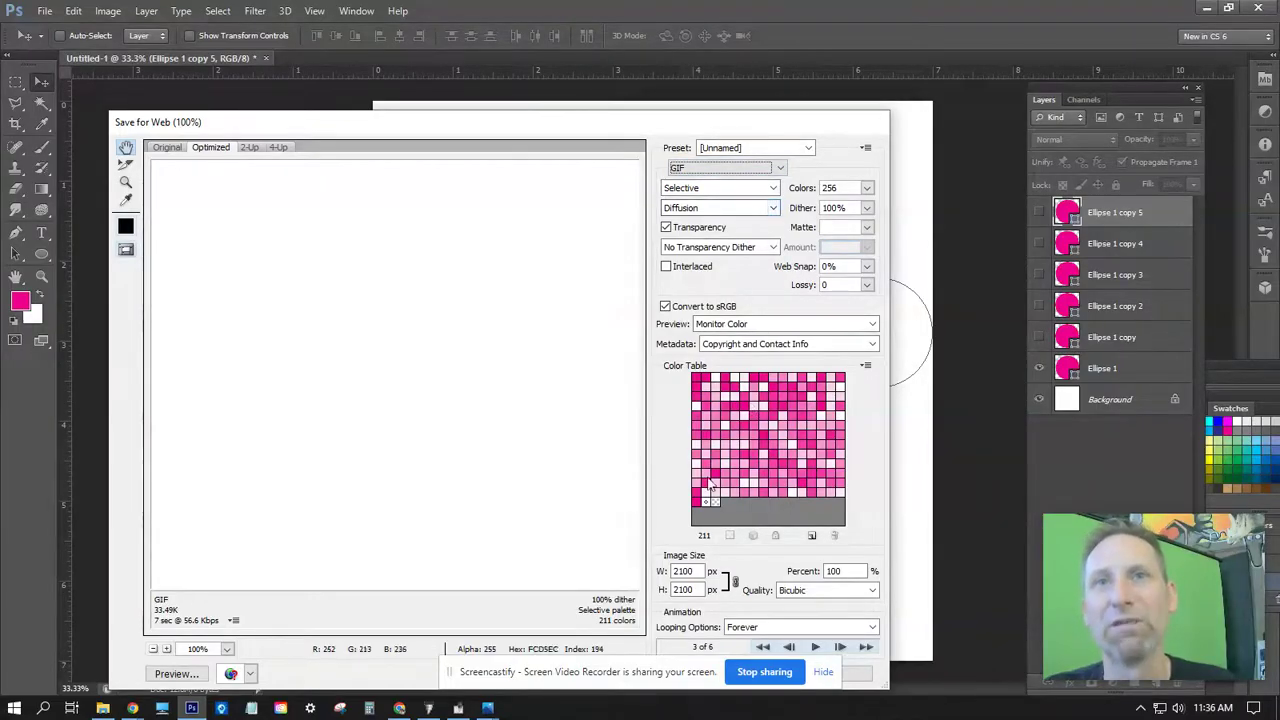
pyautogui.moveTo(716, 122); pyautogui.dragTo(740, 30)
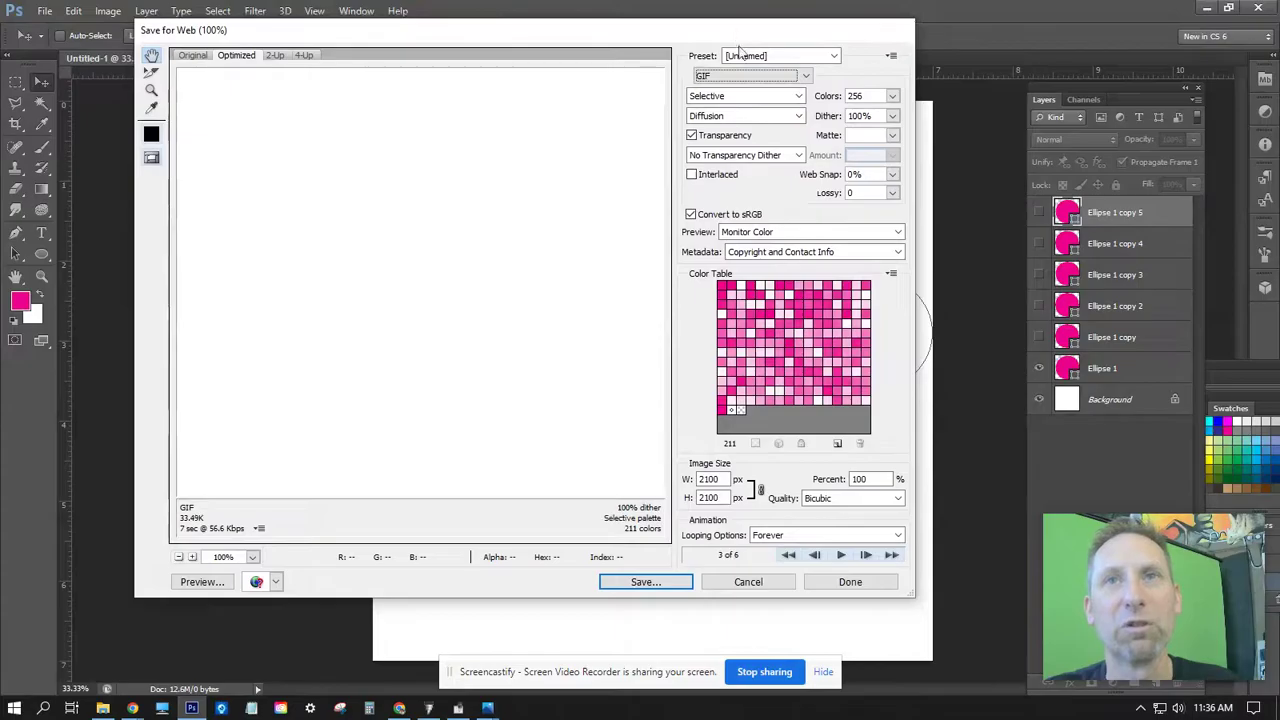
pyautogui.click(645, 582)
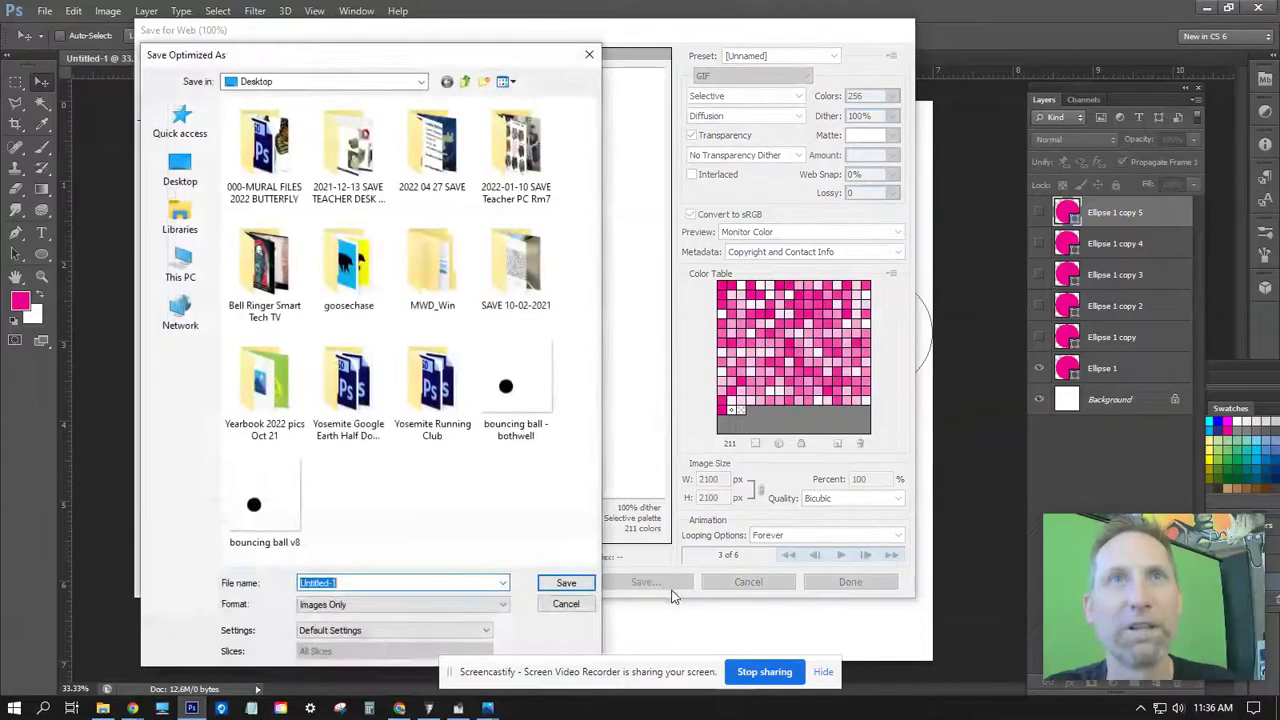